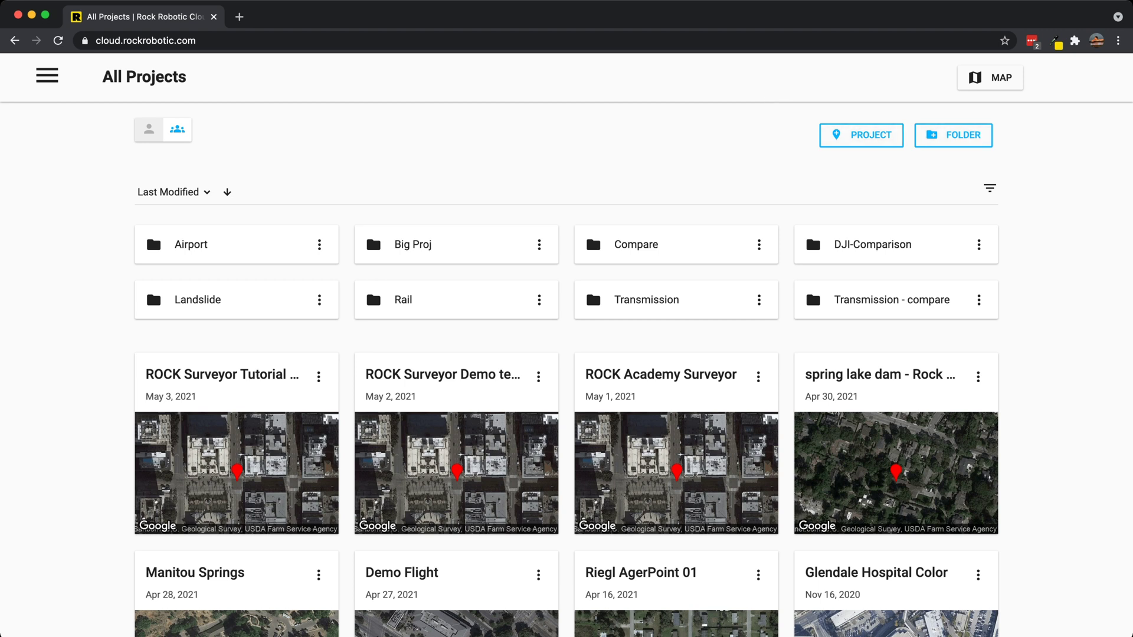
Look inside the Compare folder, view the projects shared with the account, and return to the account's own projects.
left_click(676, 244)
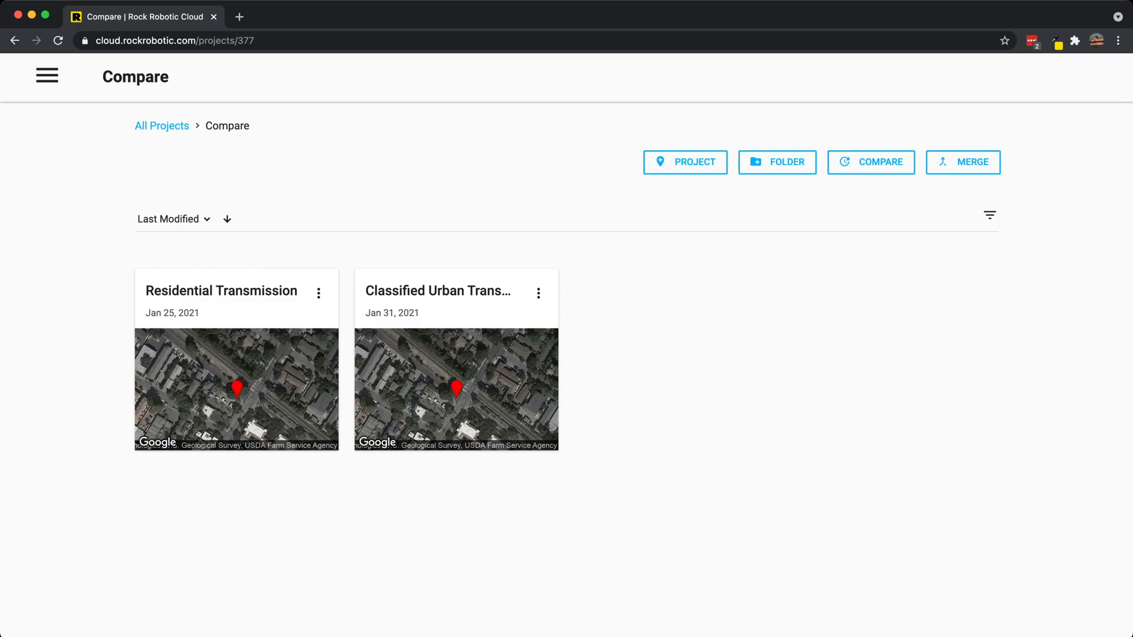
key("super+bracketleft")
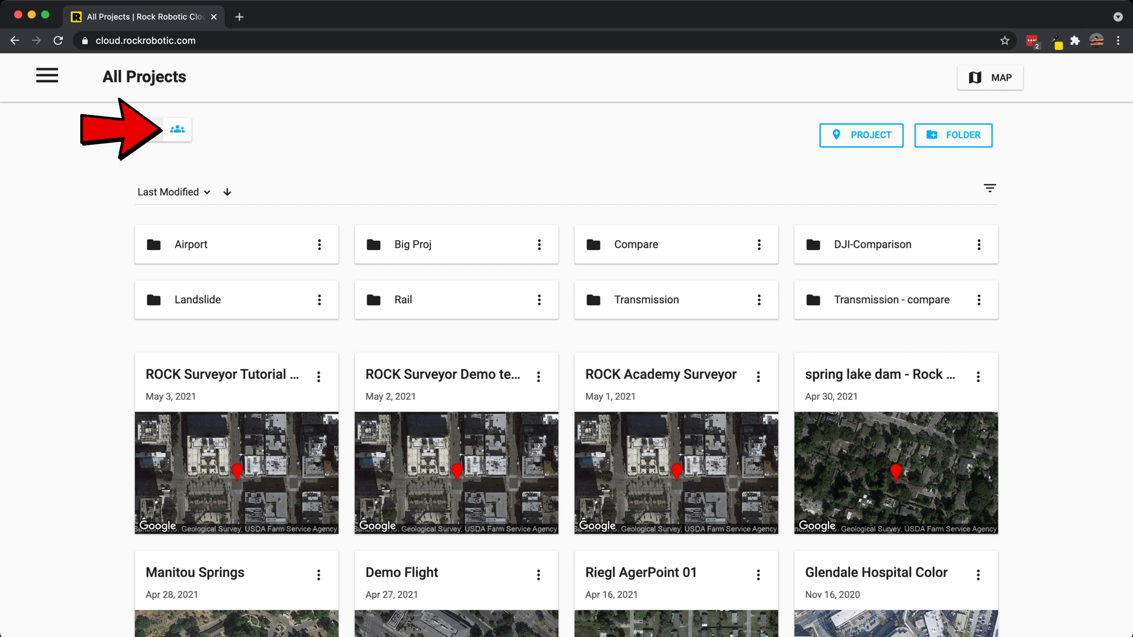
left_click(177, 130)
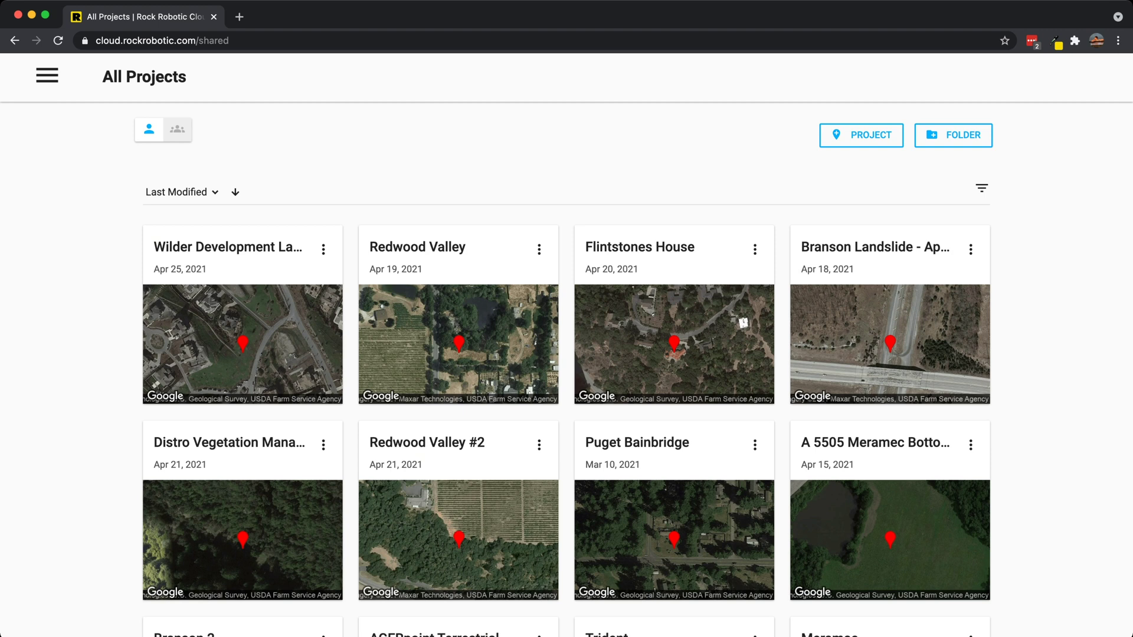
left_click(149, 130)
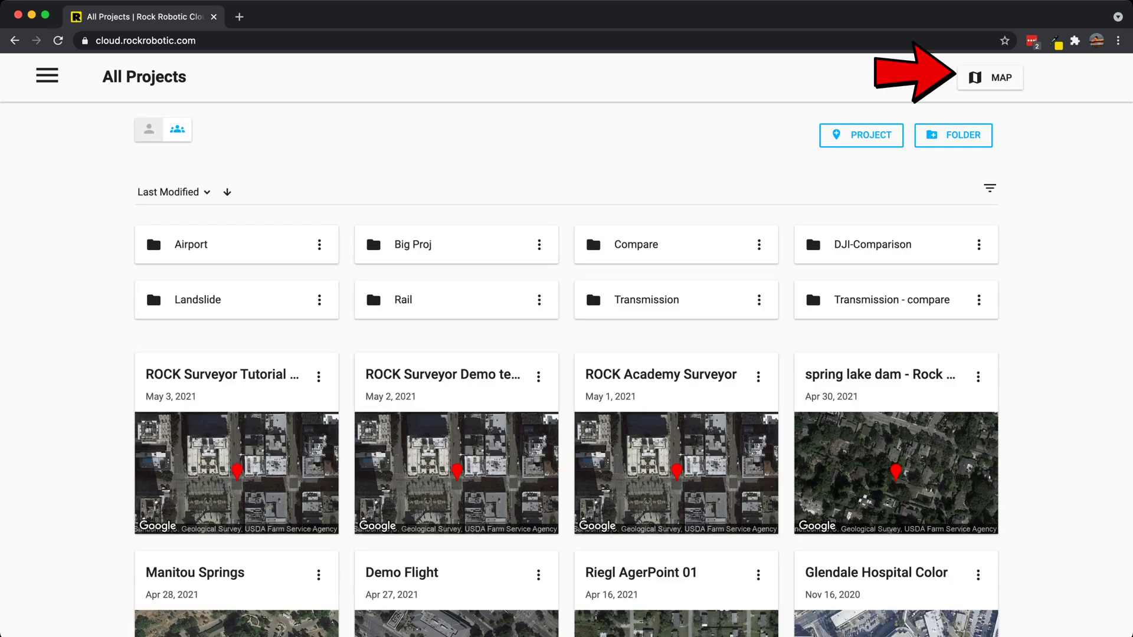
View all projects on the map and identify the project marked in northern Missouri.
left_click(990, 78)
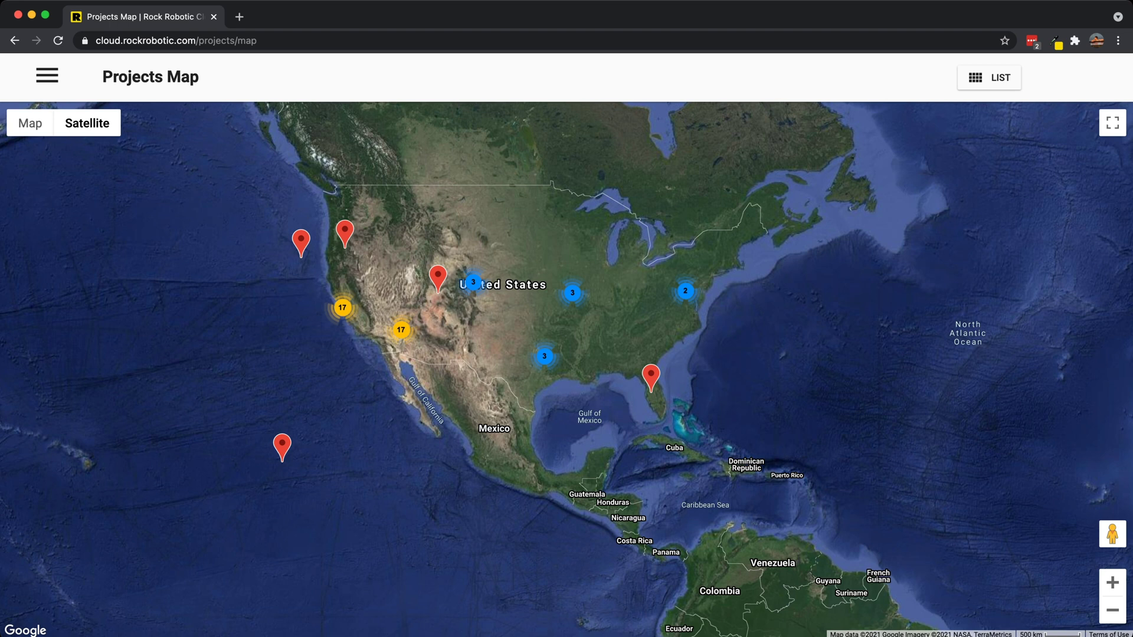
scroll(570, 219, "up", 3)
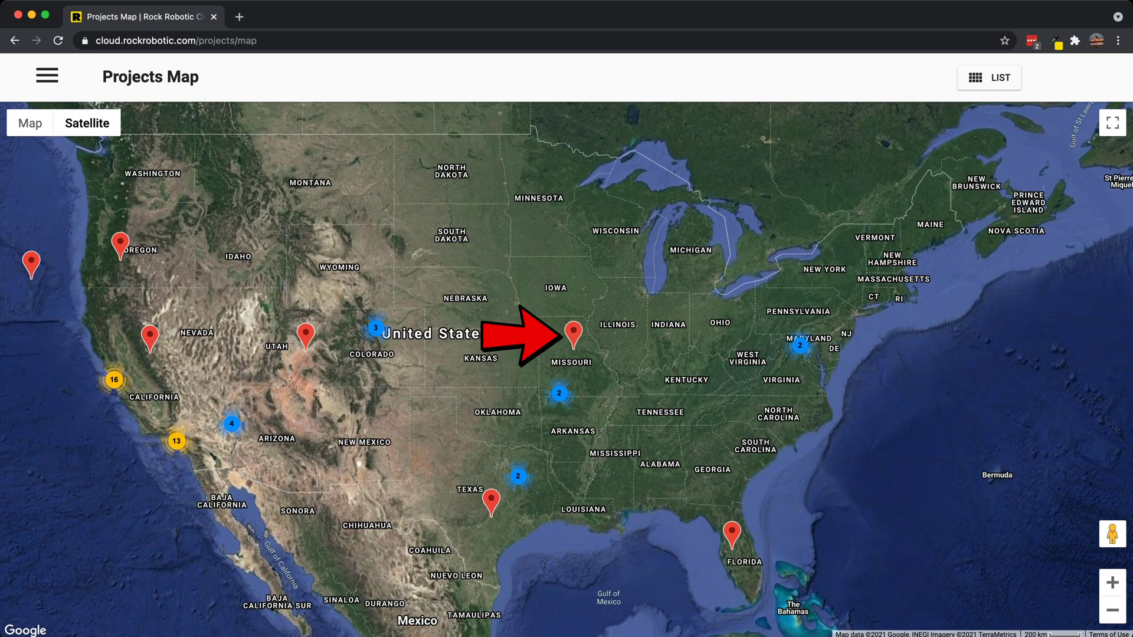
left_click(574, 333)
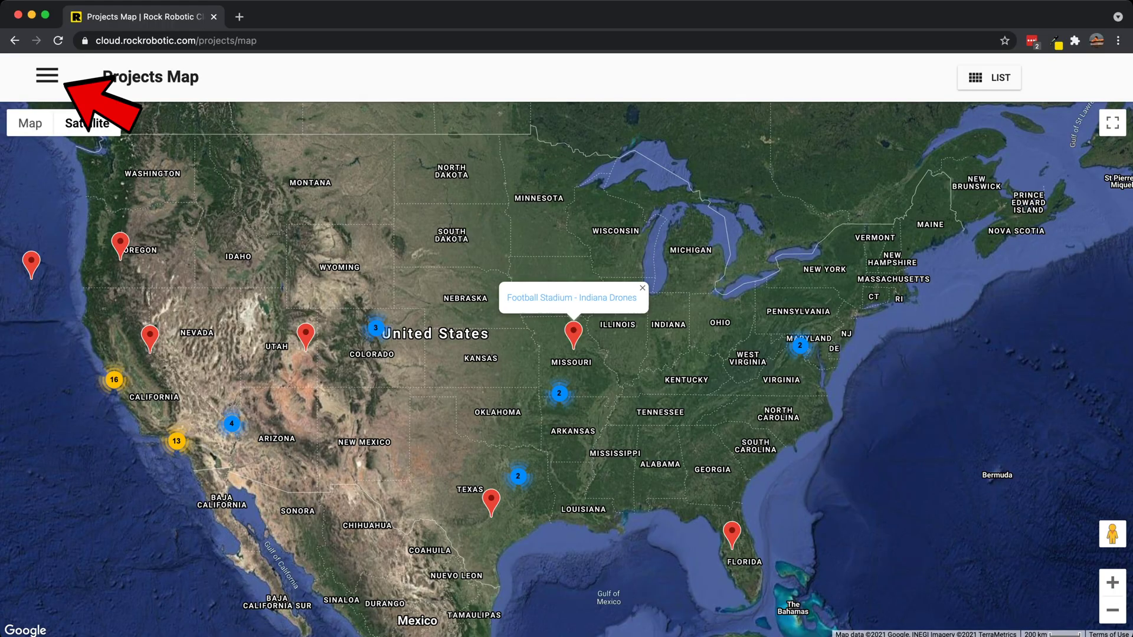
Return to the All Projects list and follow the ROCK logo link in the site navigation.
left_click(47, 76)
left_click(35, 124)
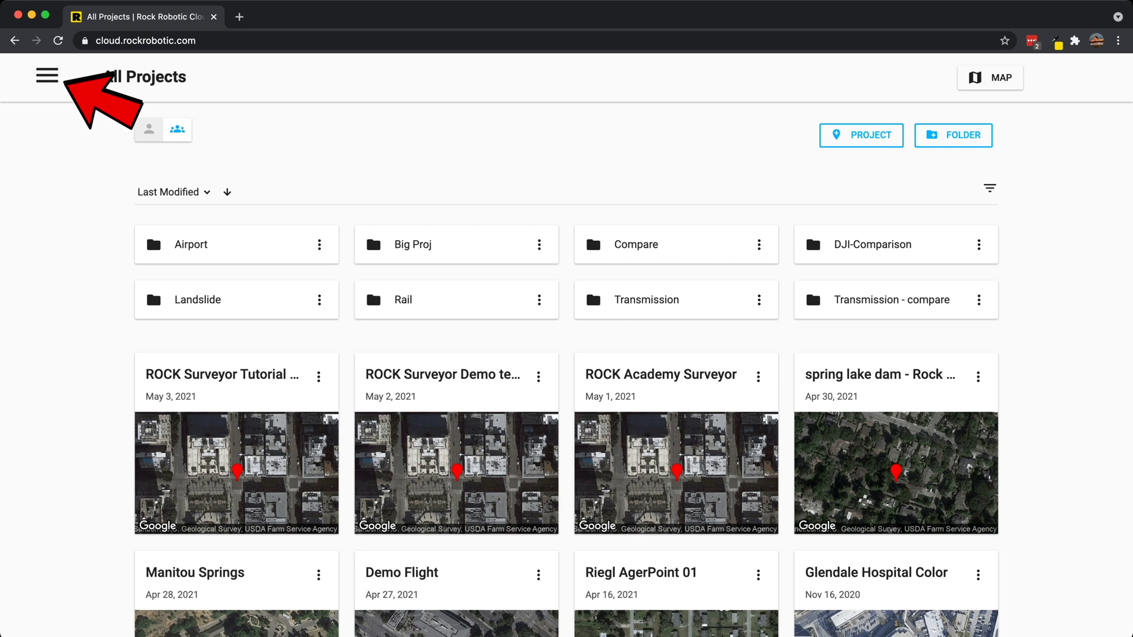
left_click(47, 76)
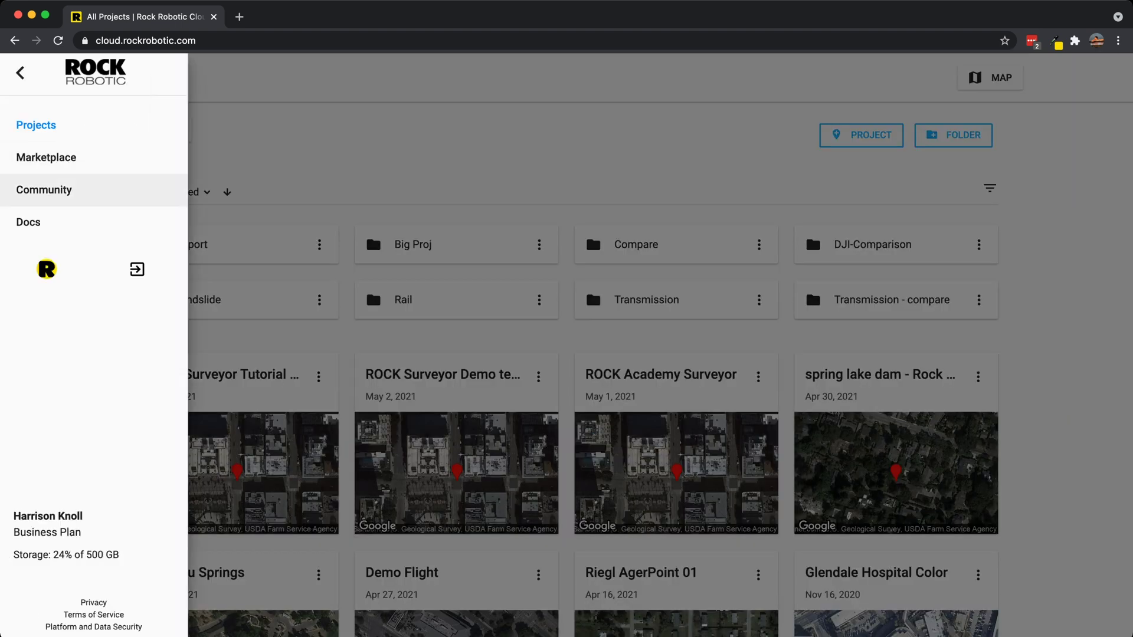
left_click(46, 268)
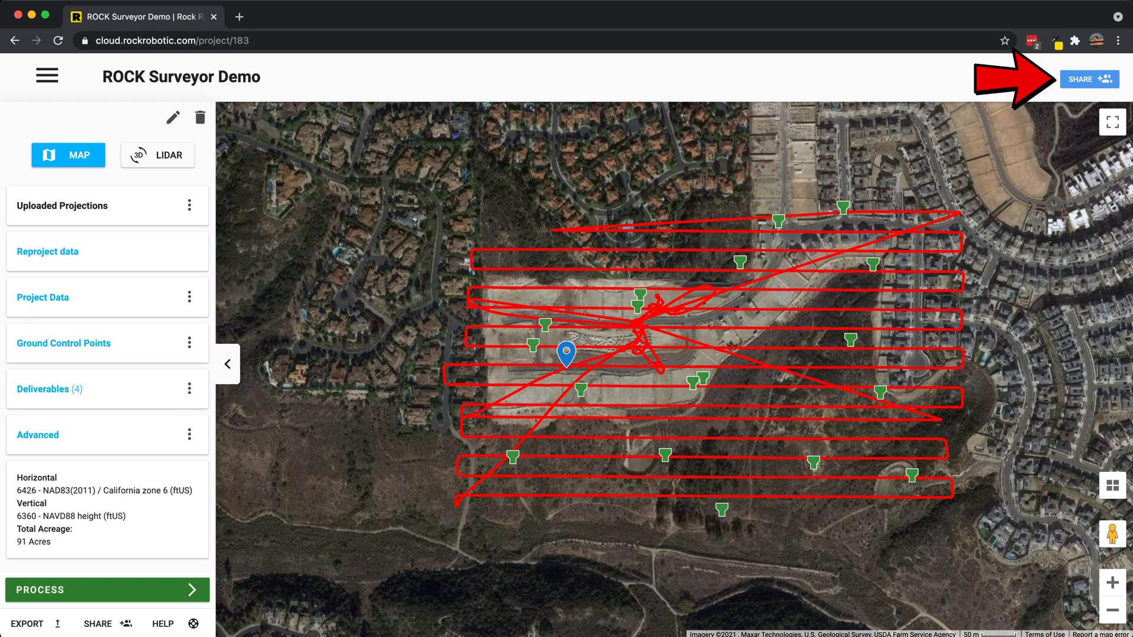
Open the sharing options of the ROCK Surveyor Demo project.
left_click(1089, 79)
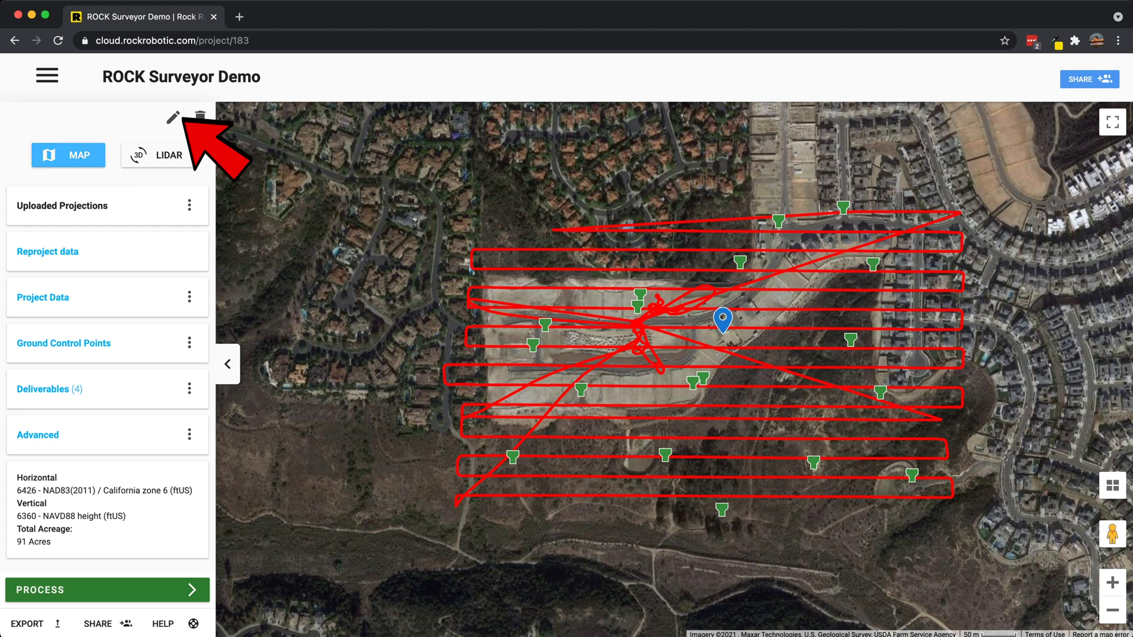
Add the text "description" as the ROCK Surveyor Demo project's description and save the project details.
left_click(173, 117)
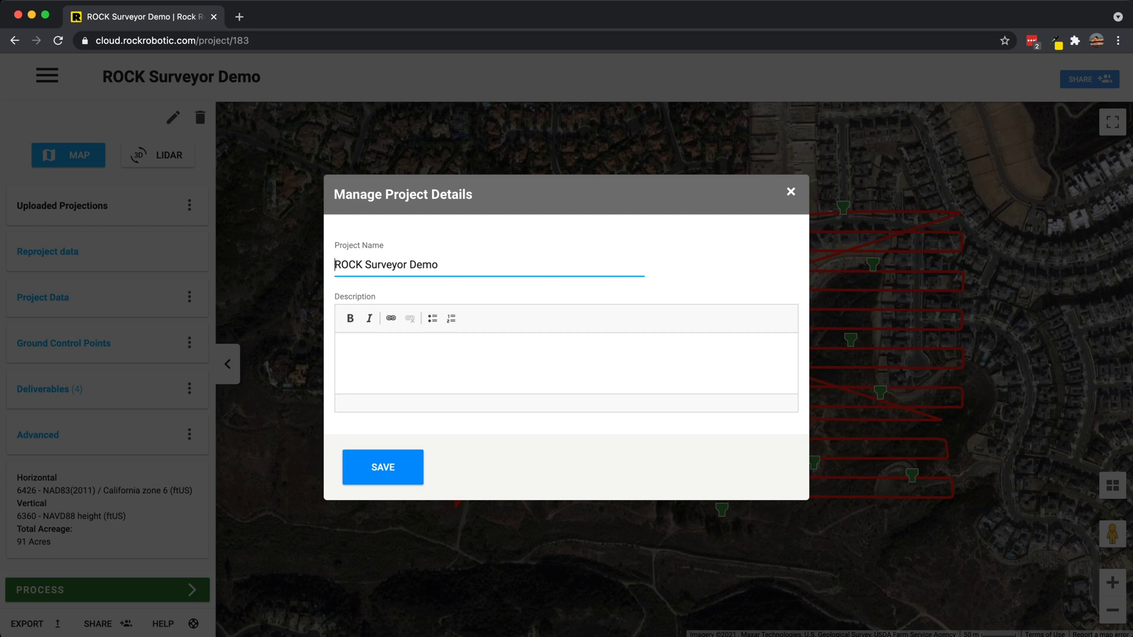
left_click(343, 349)
type("des ription")
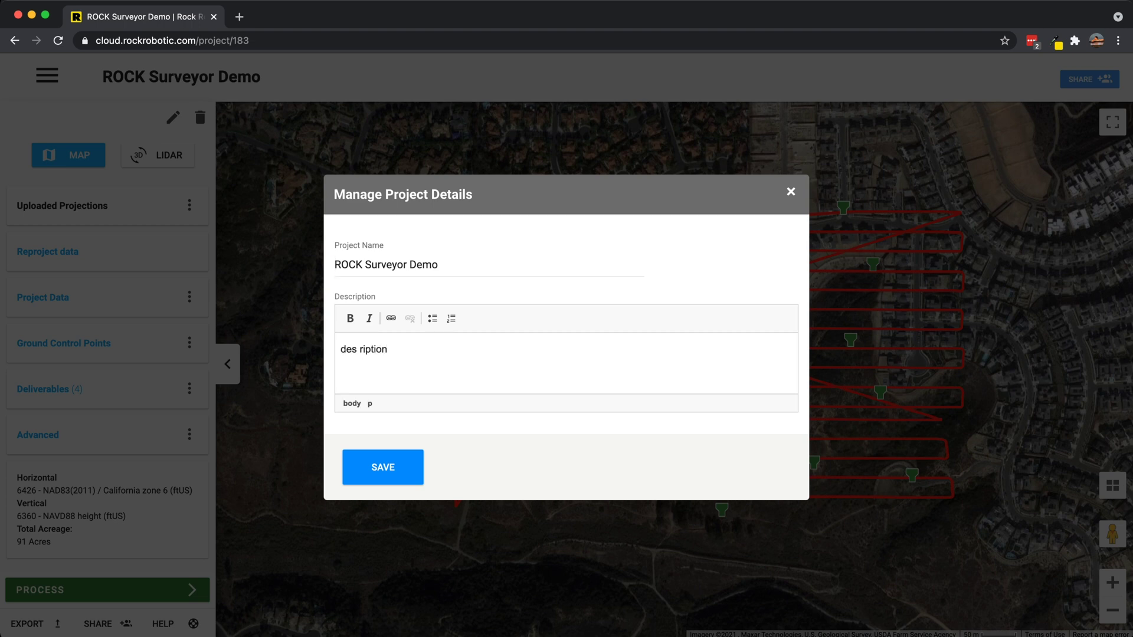
left_click(360, 349)
key("BackSpace")
type("c")
left_click(383, 468)
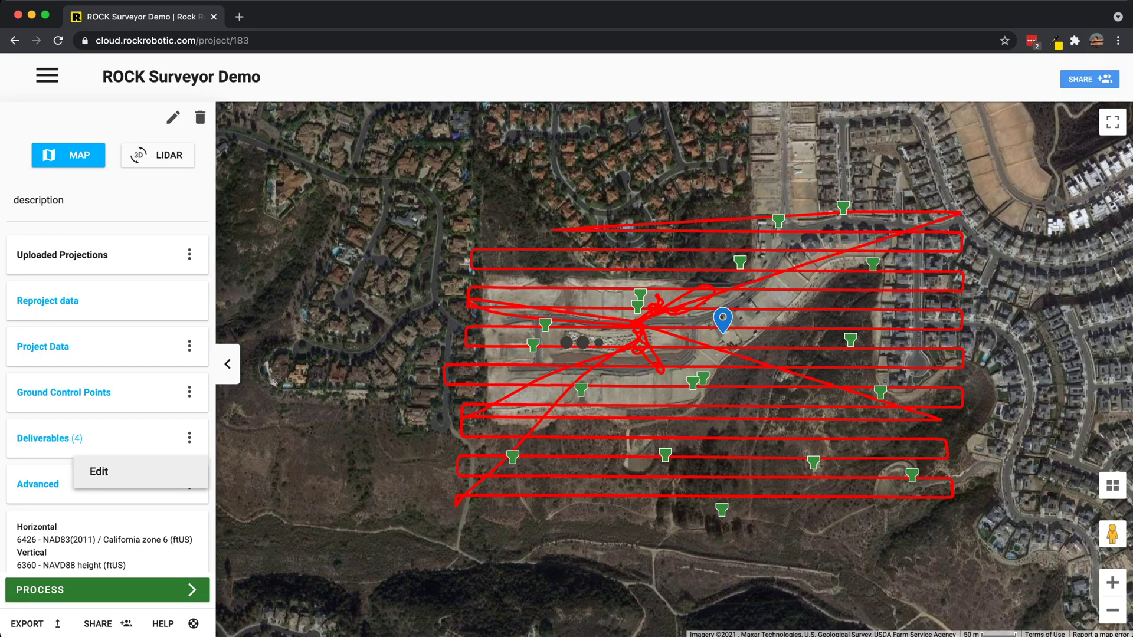
Open the project's deliverables for editing, review the file list and display option, and close without changes.
left_click(99, 472)
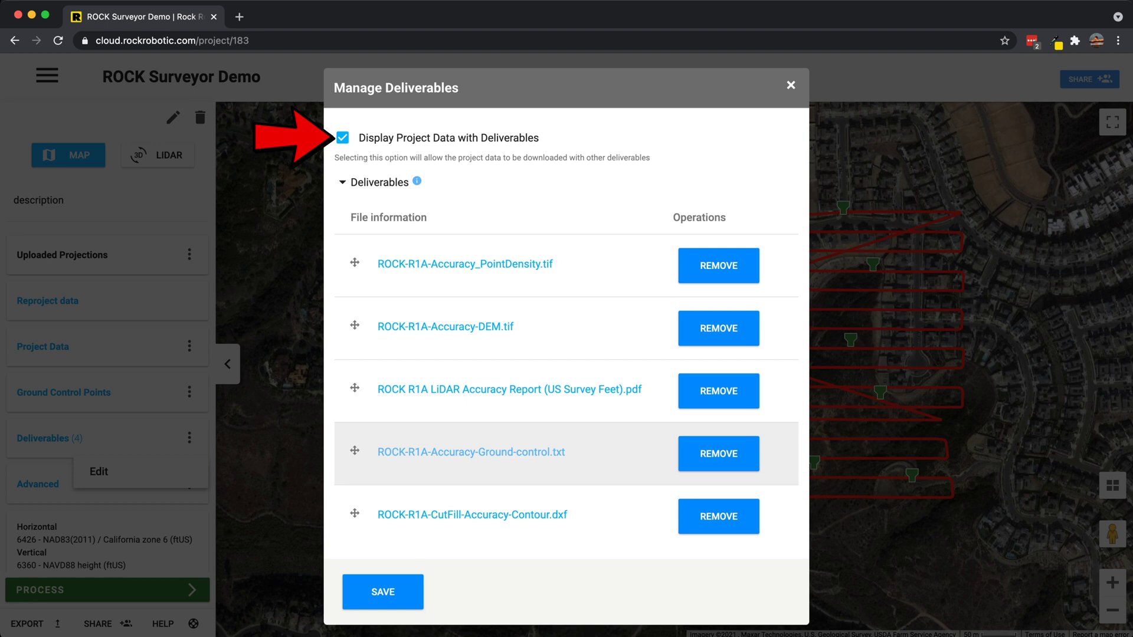
mouse_move(416, 181)
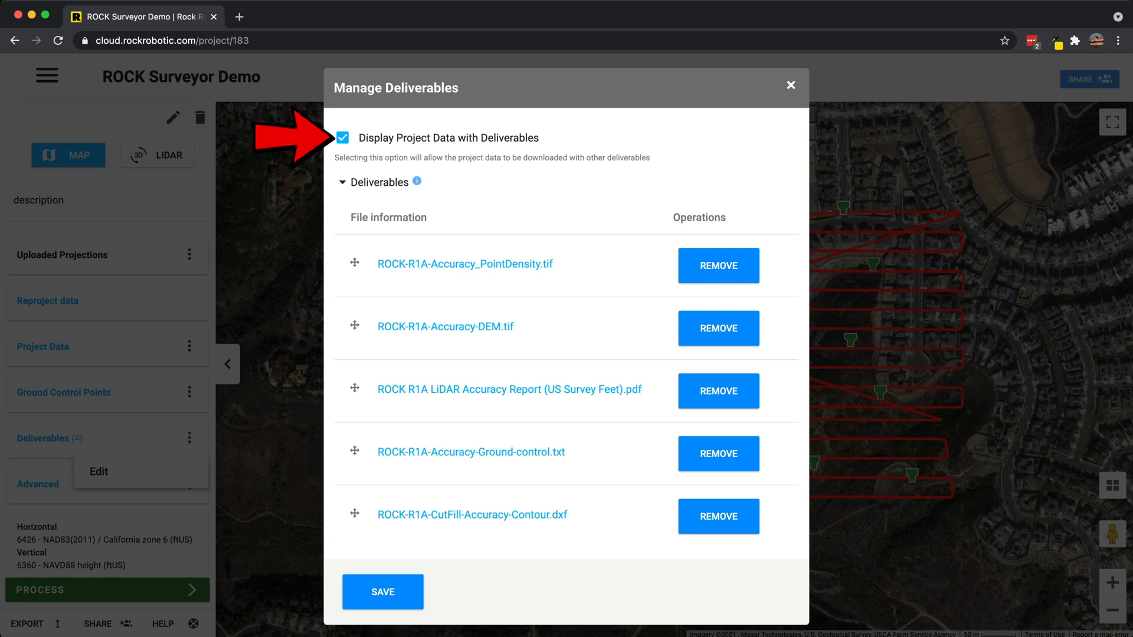
left_click(791, 85)
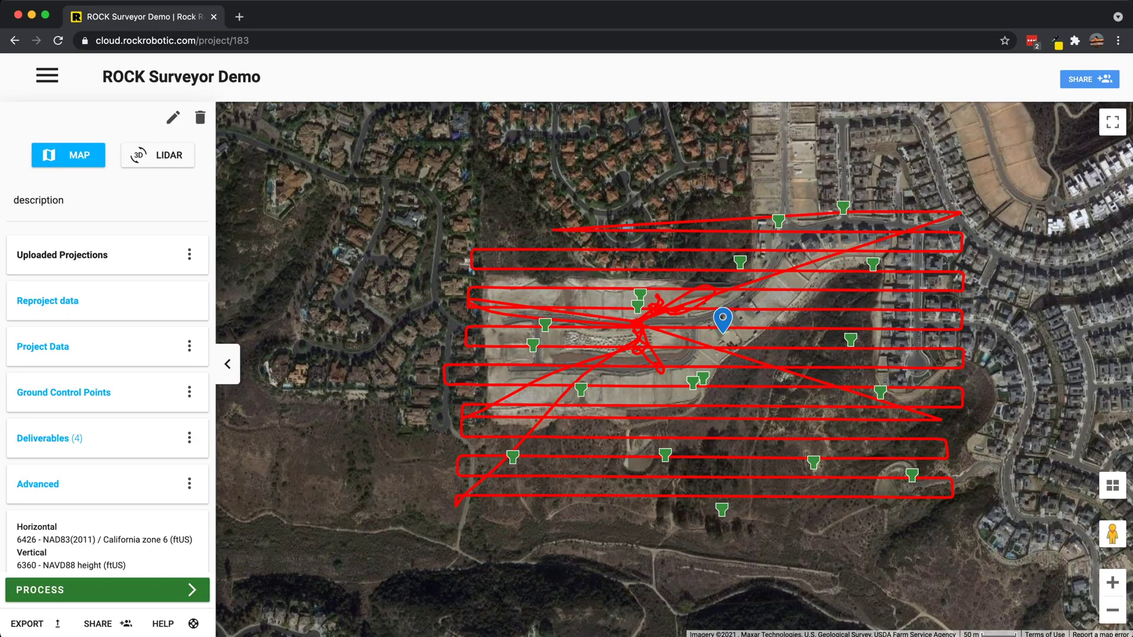
Browse the processors that can be ordered for the project and return to the project overview.
scroll(110, 341, "down", 2)
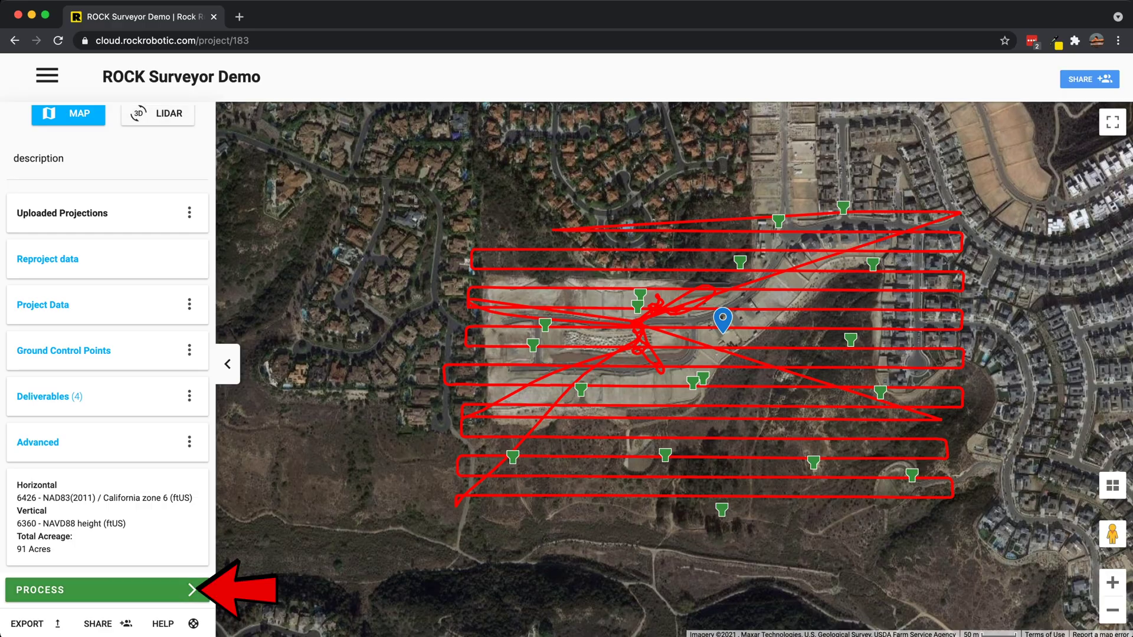
left_click(107, 590)
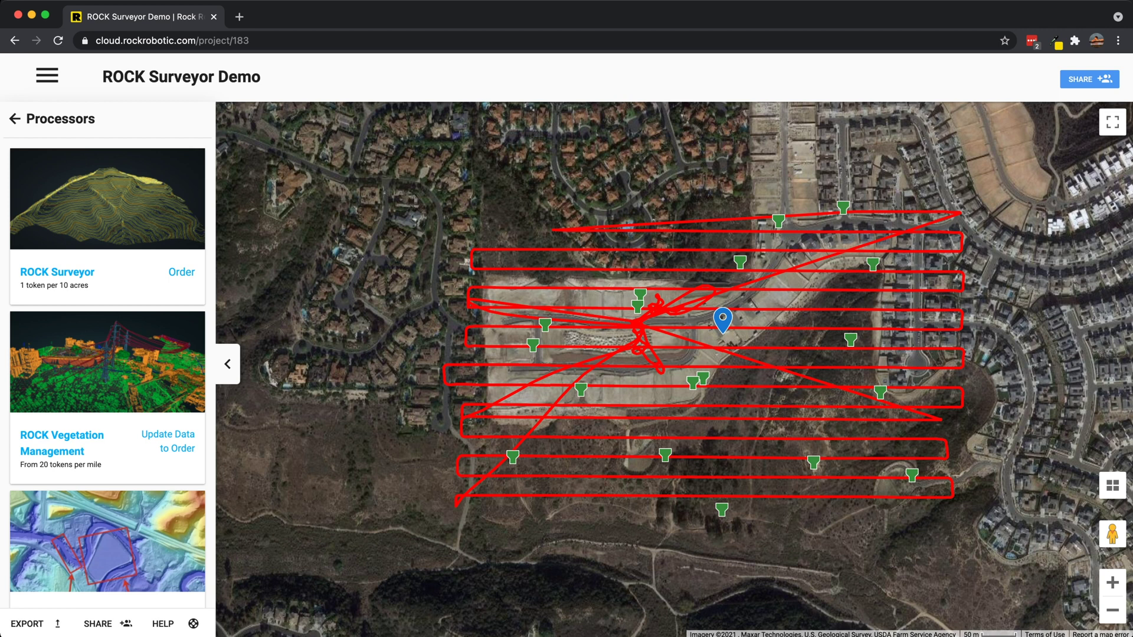
scroll(108, 354, "down", 3)
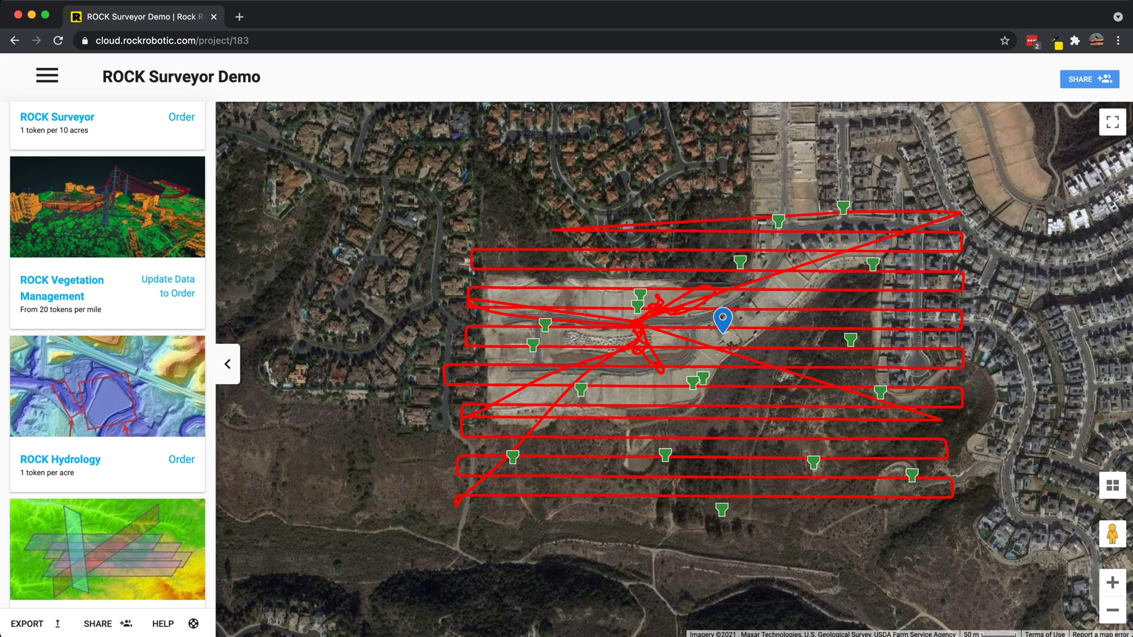
scroll(108, 354, "up", 3)
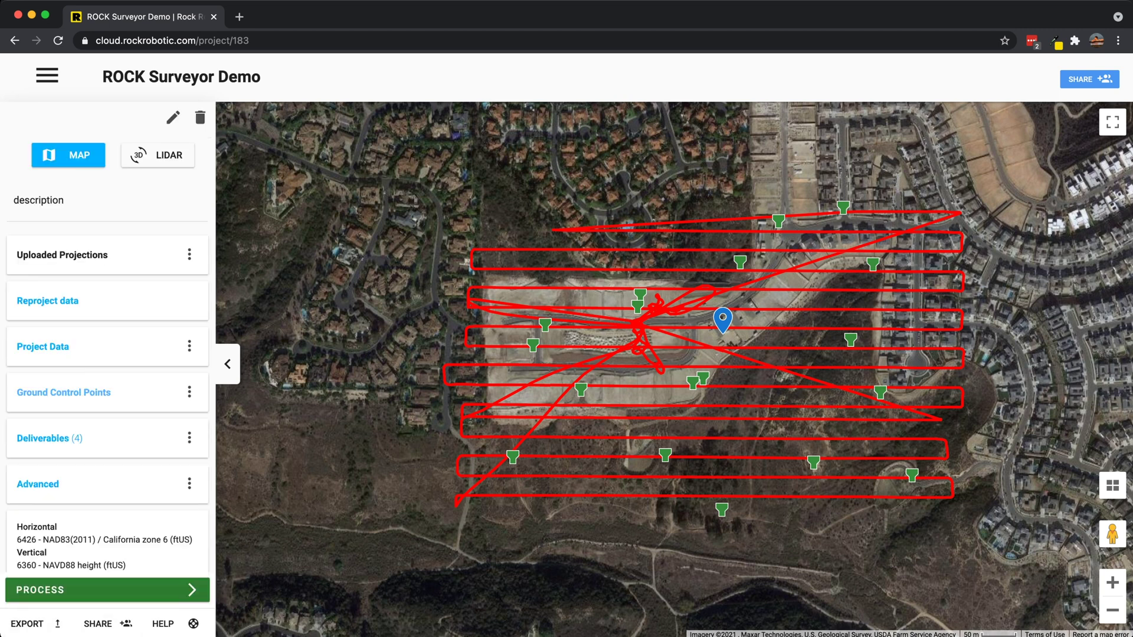
scroll(109, 339, "down", 2)
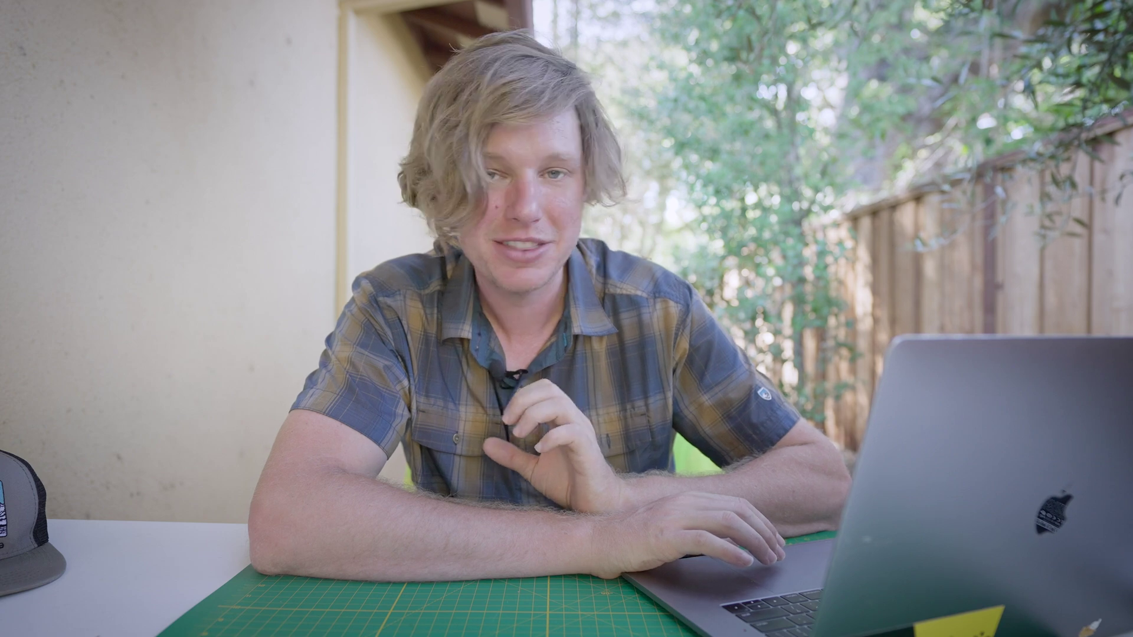
Switch the project to the 3D LiDAR view and look through its measurement and navigation tools.
left_click(157, 154)
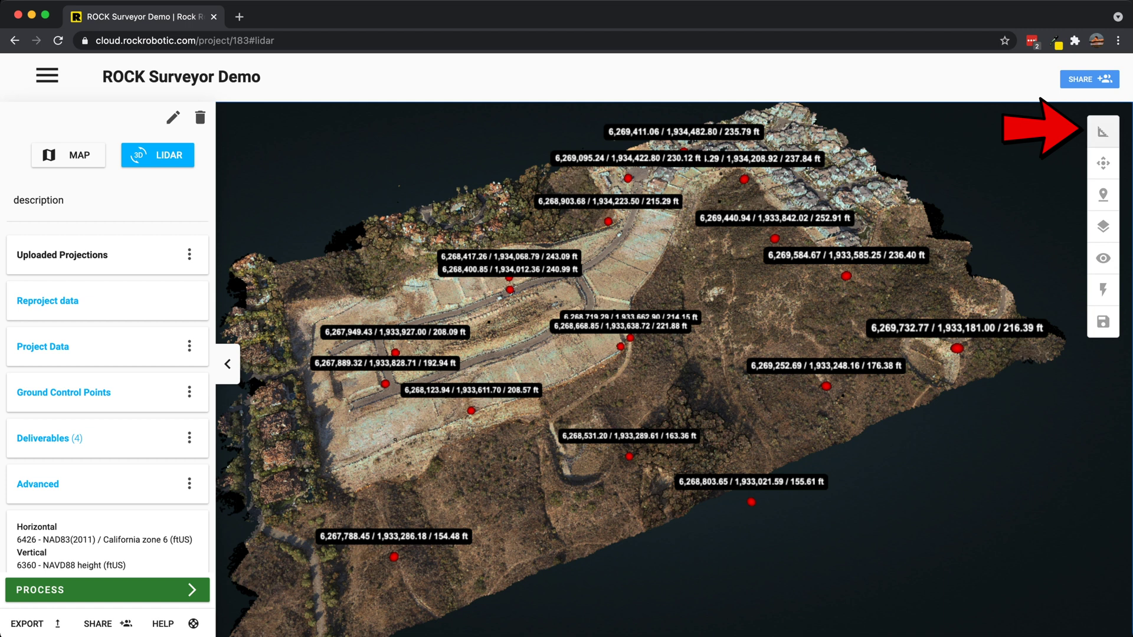
left_click(1102, 131)
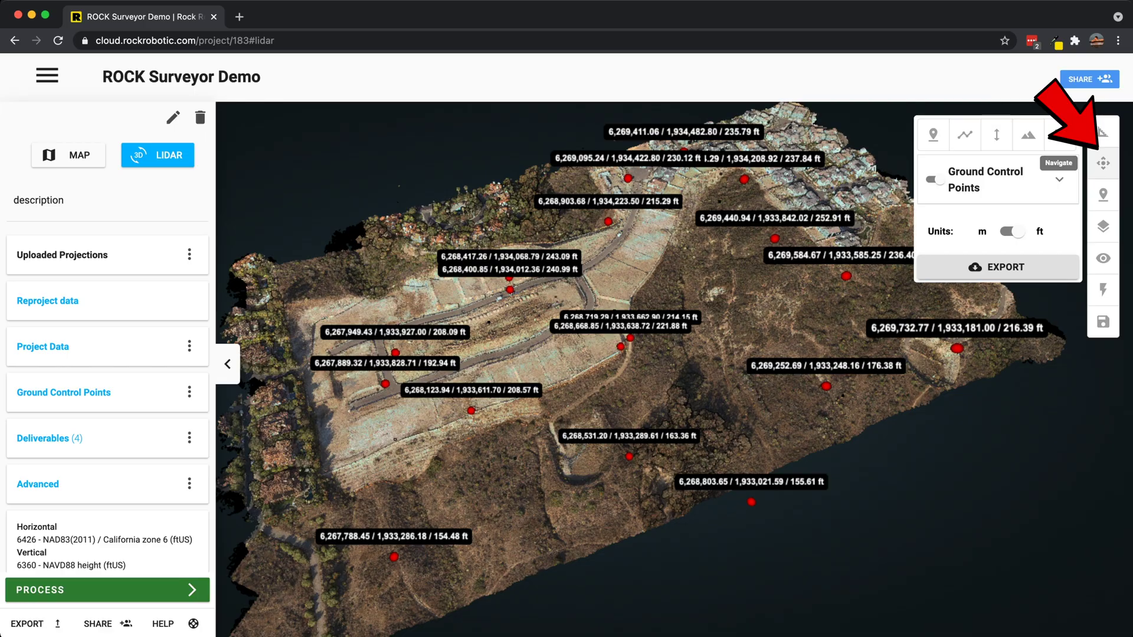
left_click(1102, 164)
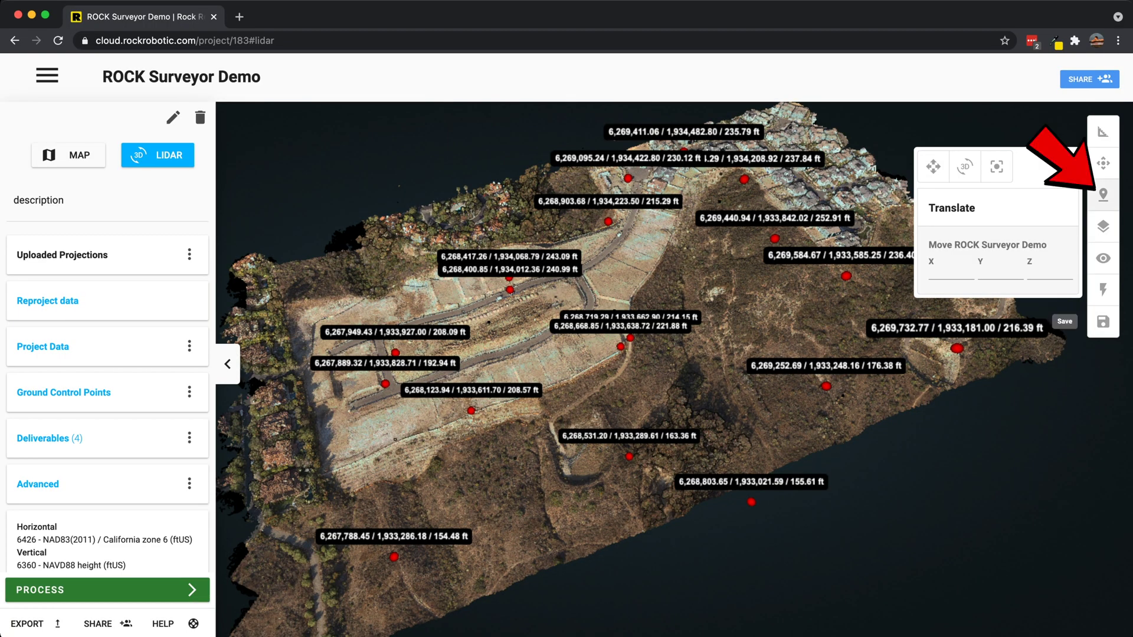
Place an annotation on the hillside of the point cloud, beside the graded site, and title it "Hey look at me".
left_click(1101, 195)
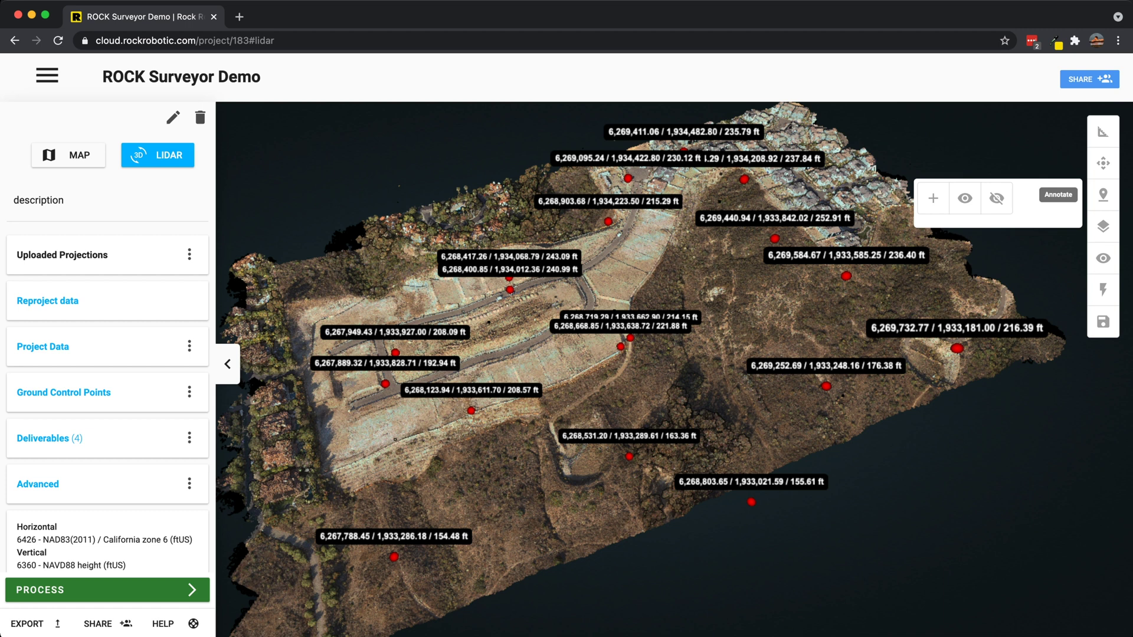
left_click(933, 198)
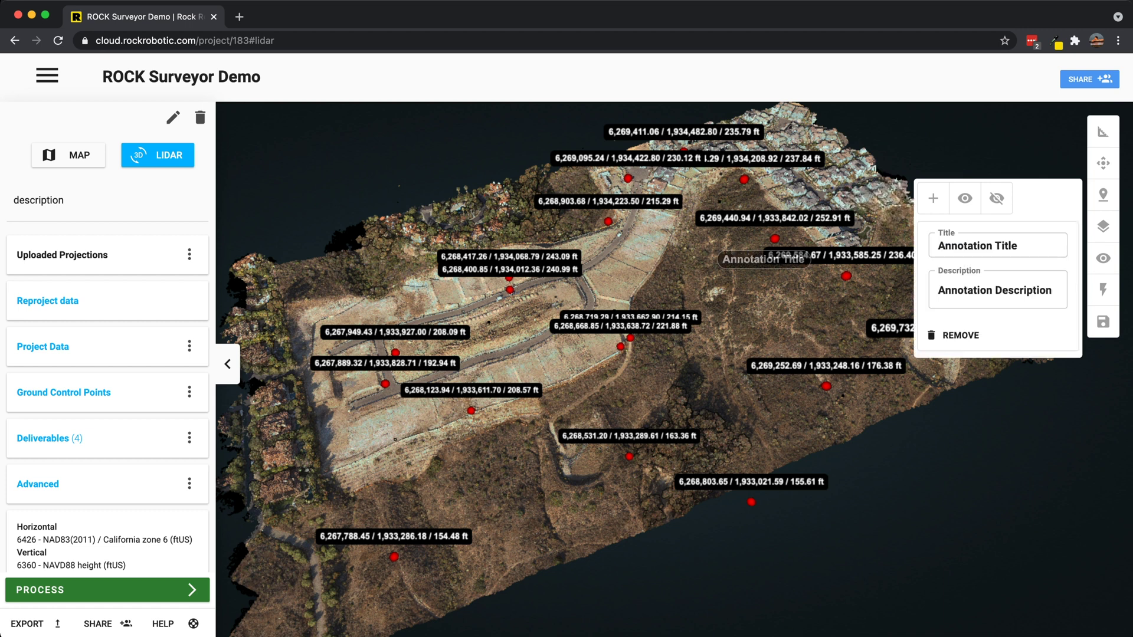
left_click(749, 284)
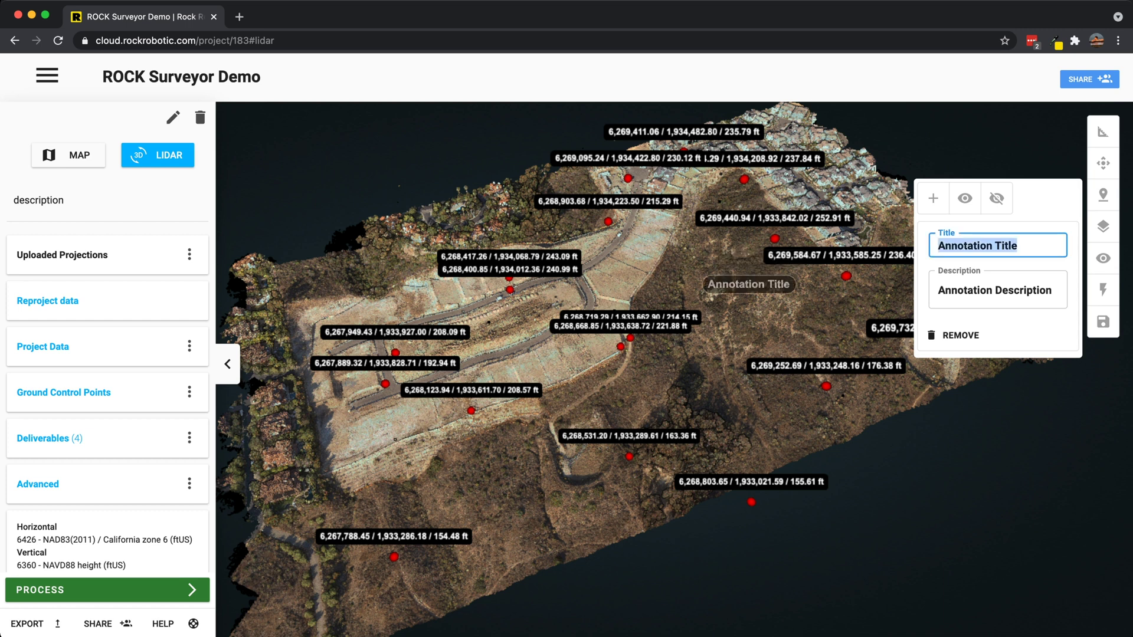
type("Hey look")
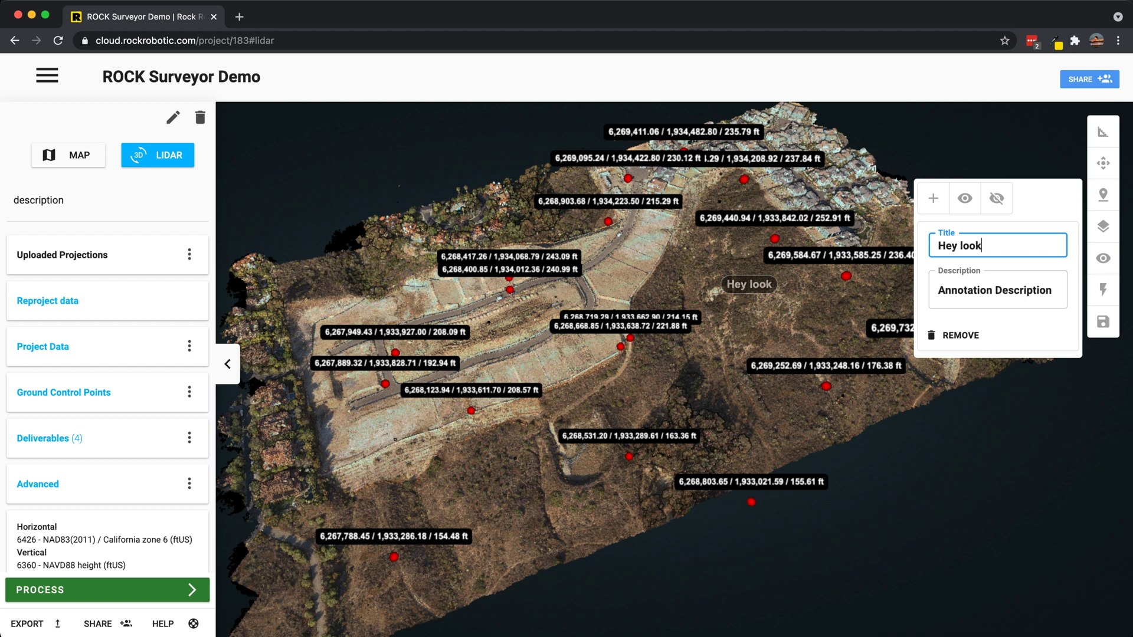
type(" at me")
key("Tab")
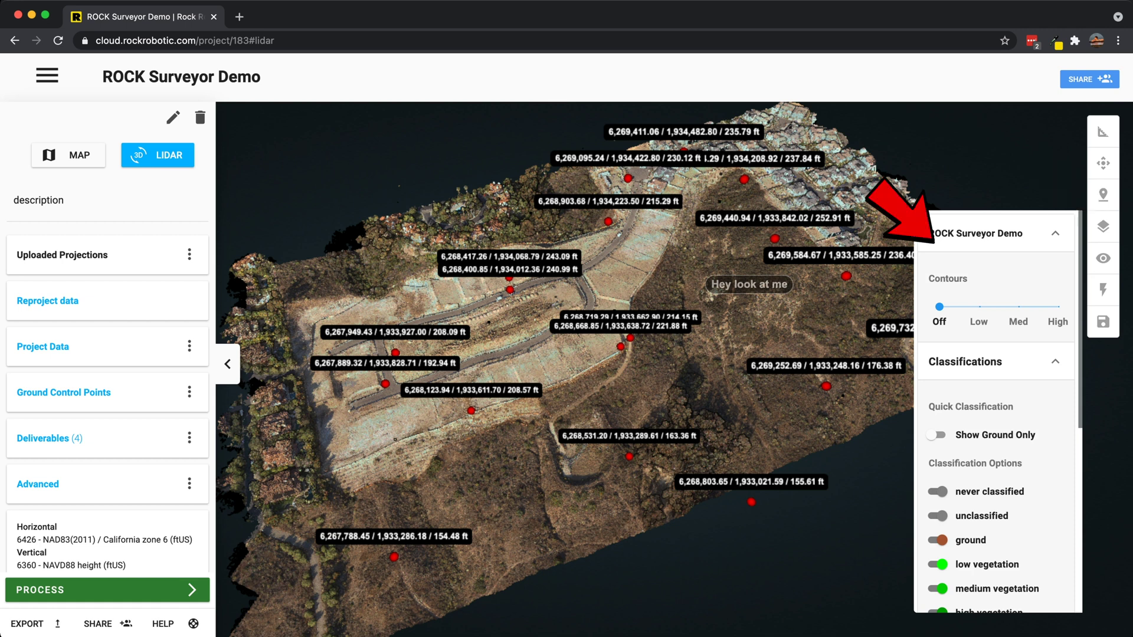
Set the point cloud's contours to High and show only the ground classification.
left_click(1057, 307)
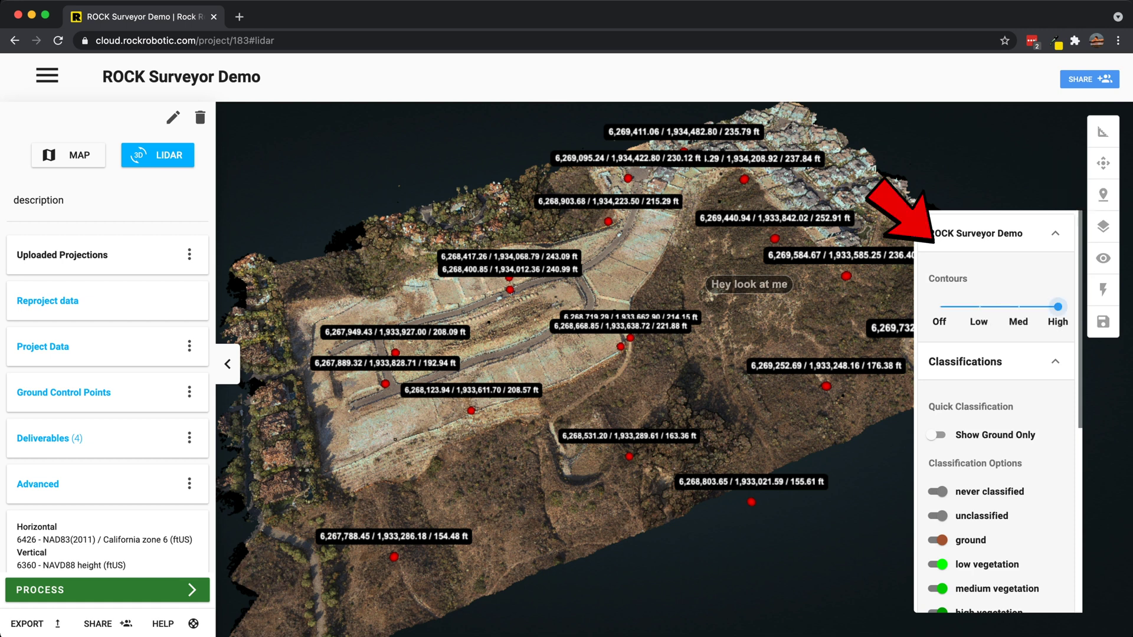
left_click_drag(590, 354, 637, 371)
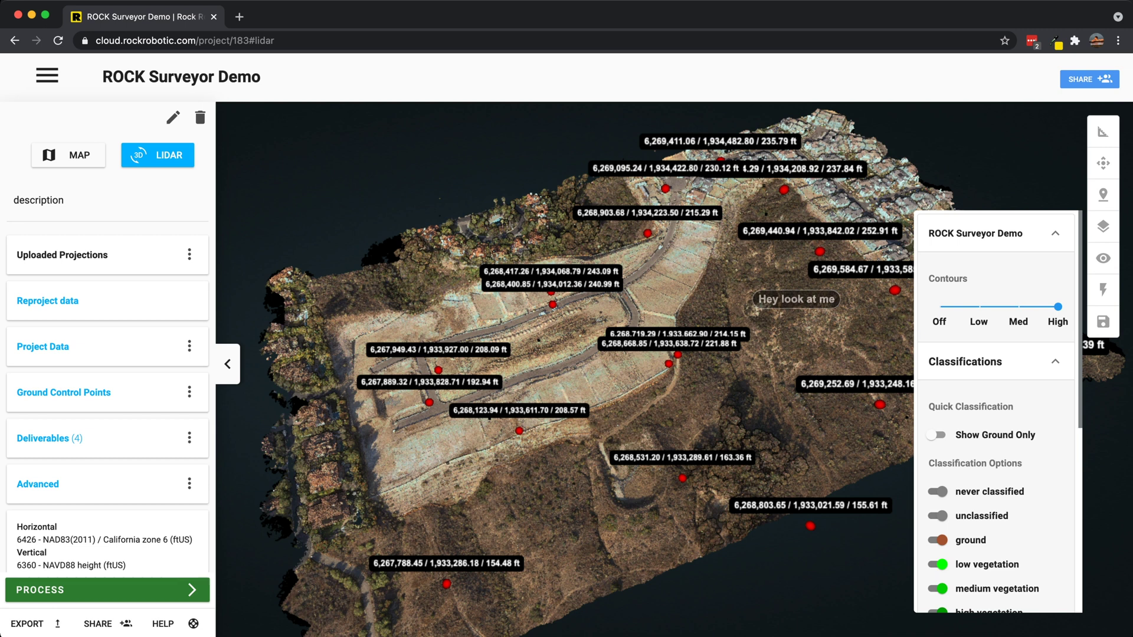
scroll(745, 366, "up", 3)
right_click_drag(745, 365, 748, 339)
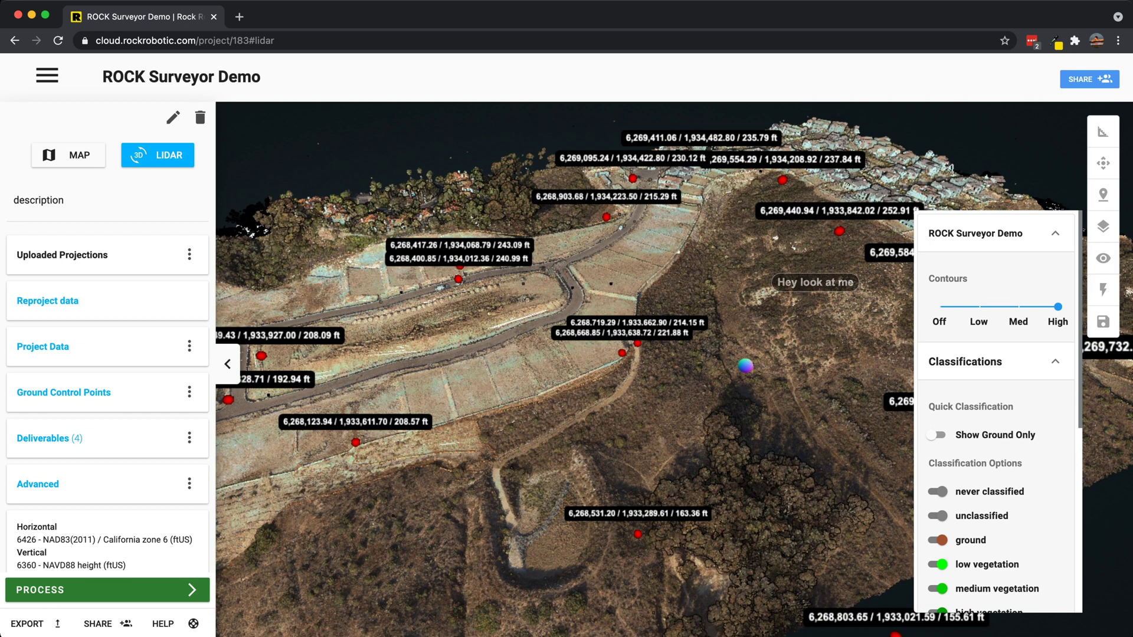
right_click_drag(745, 366, 754, 334)
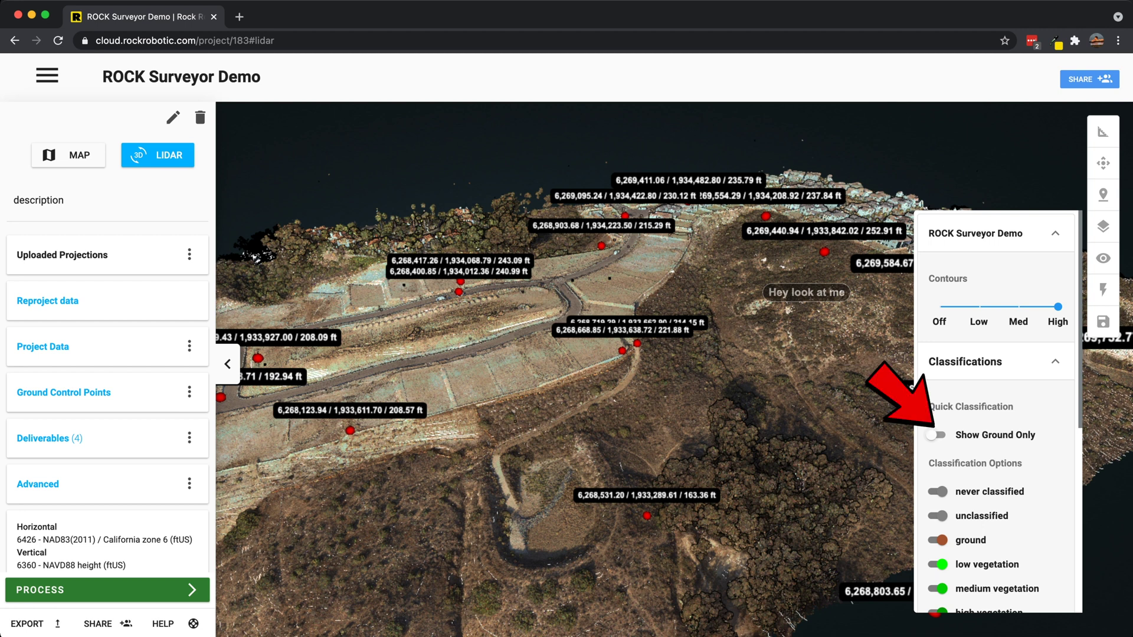
left_click(936, 434)
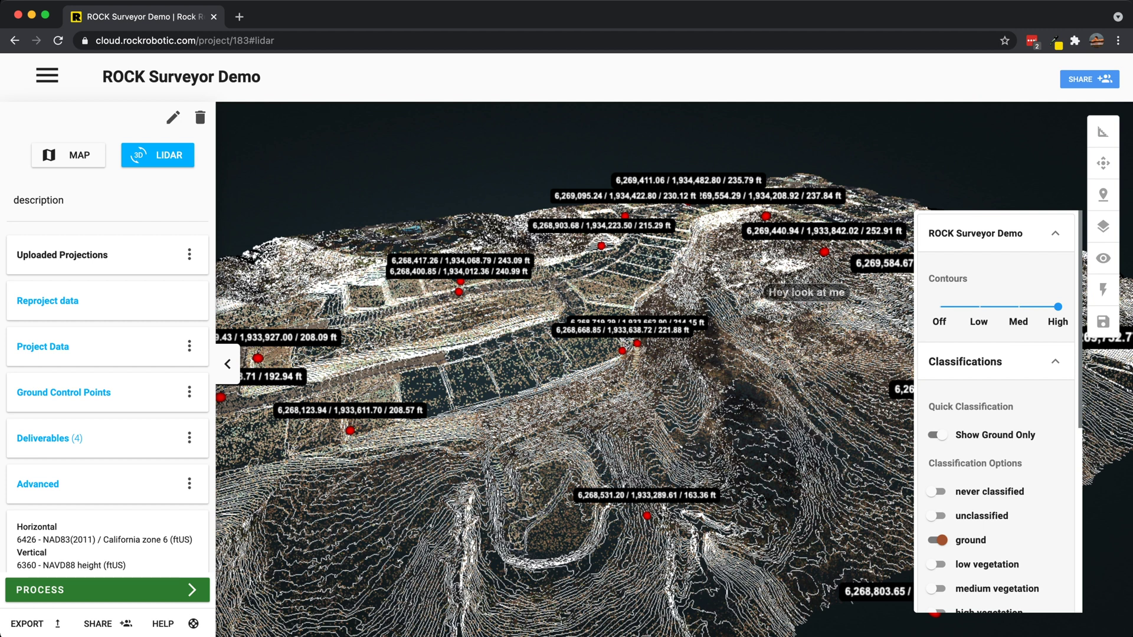
Switch the point cloud's display resolution to Low for comparison and return it to High.
left_click_drag(748, 424, 809, 425)
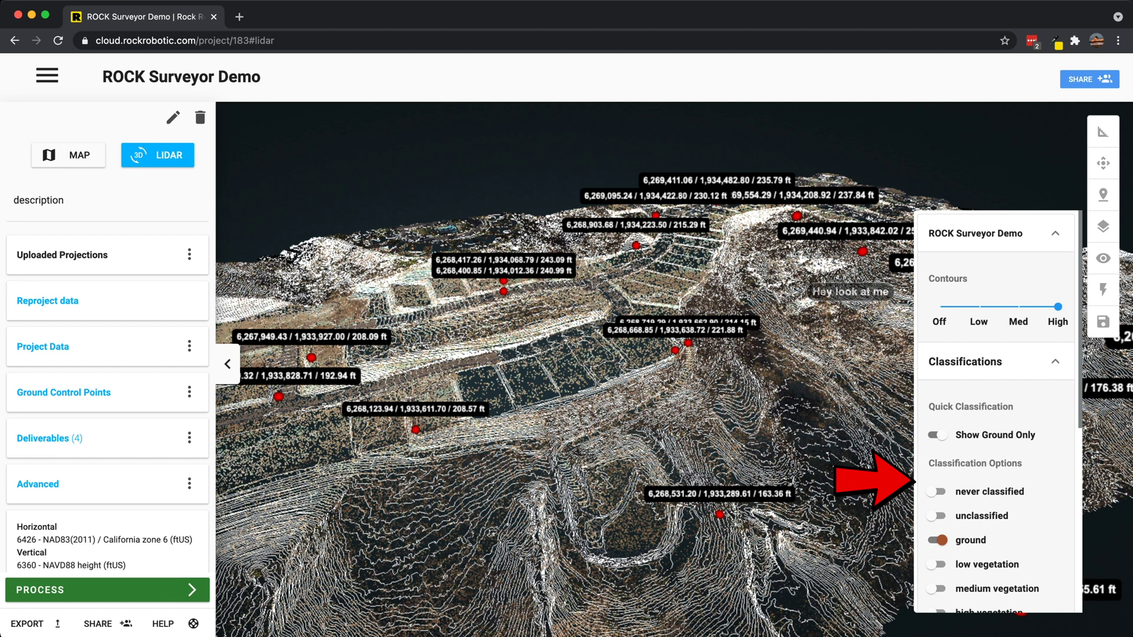
scroll(997, 413, "down", 3)
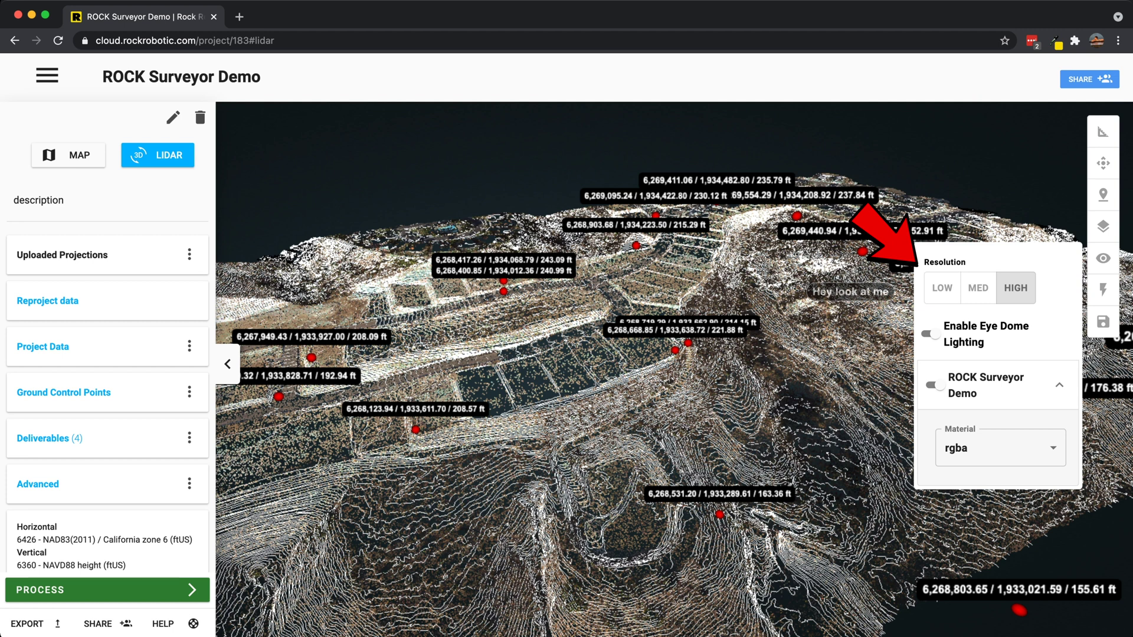
left_click(940, 289)
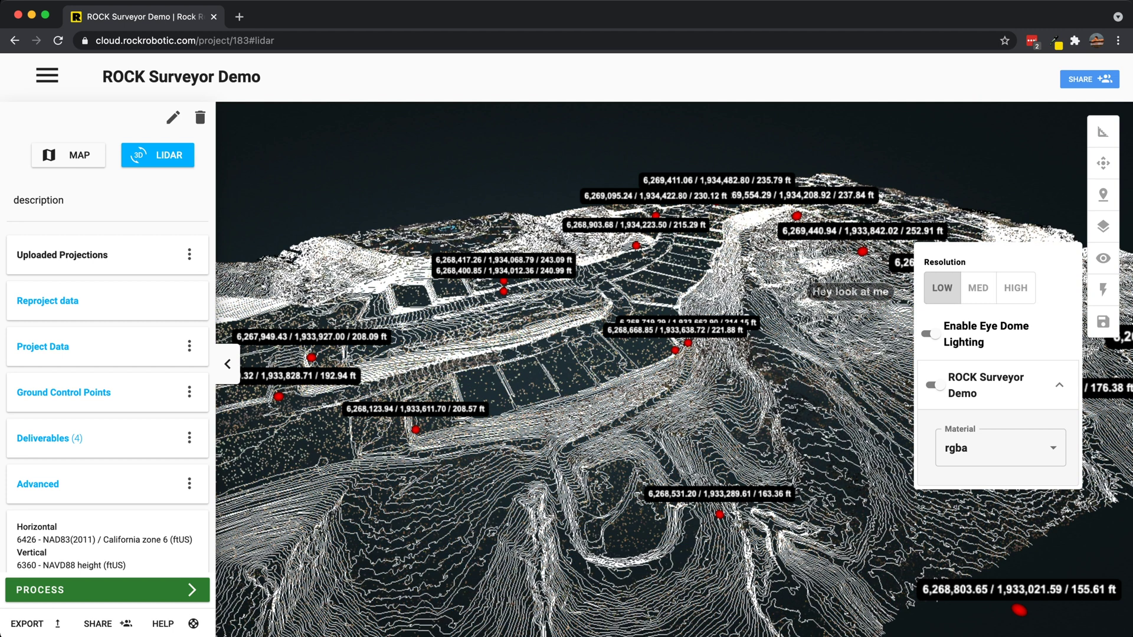
left_click(1018, 289)
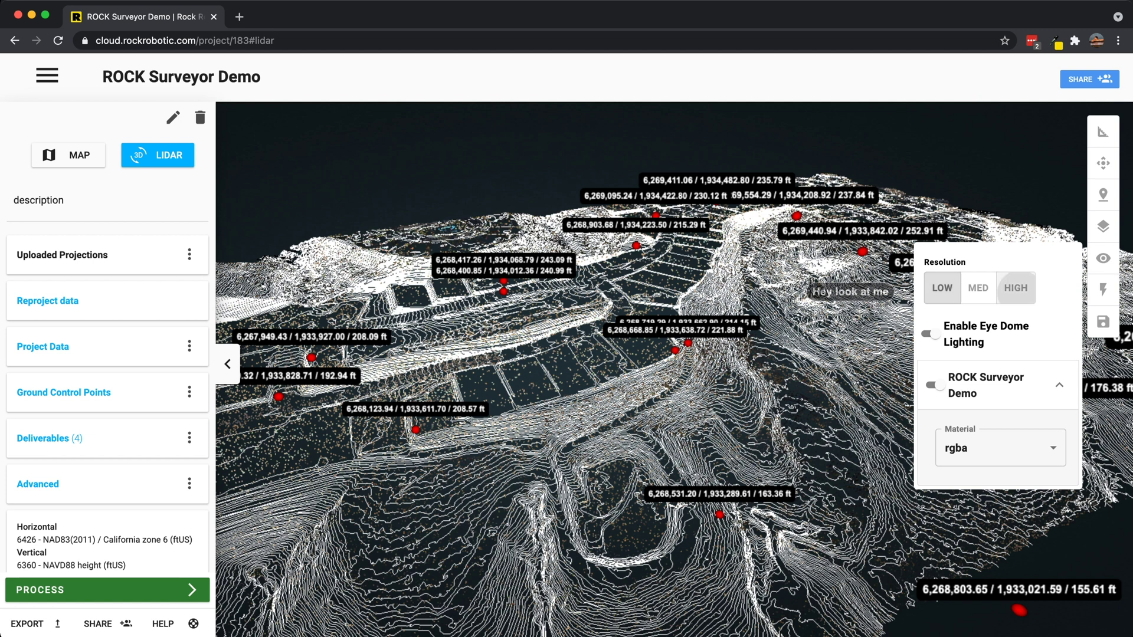
left_click(1015, 288)
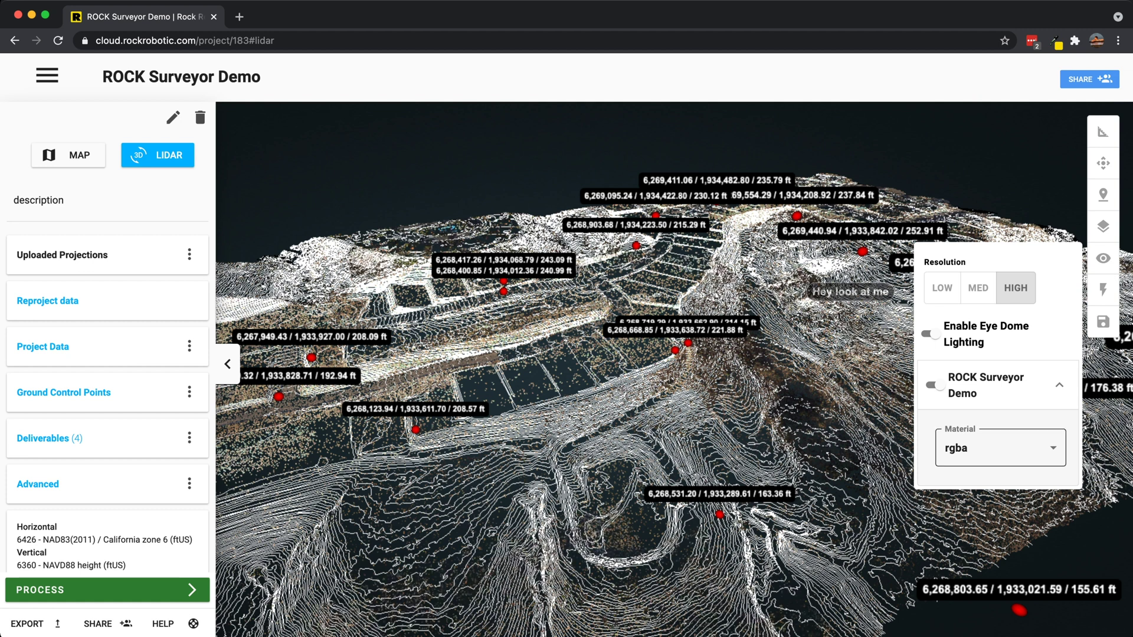
Open the material choices for the ROCK Surveyor Demo point cloud.
left_click(1000, 448)
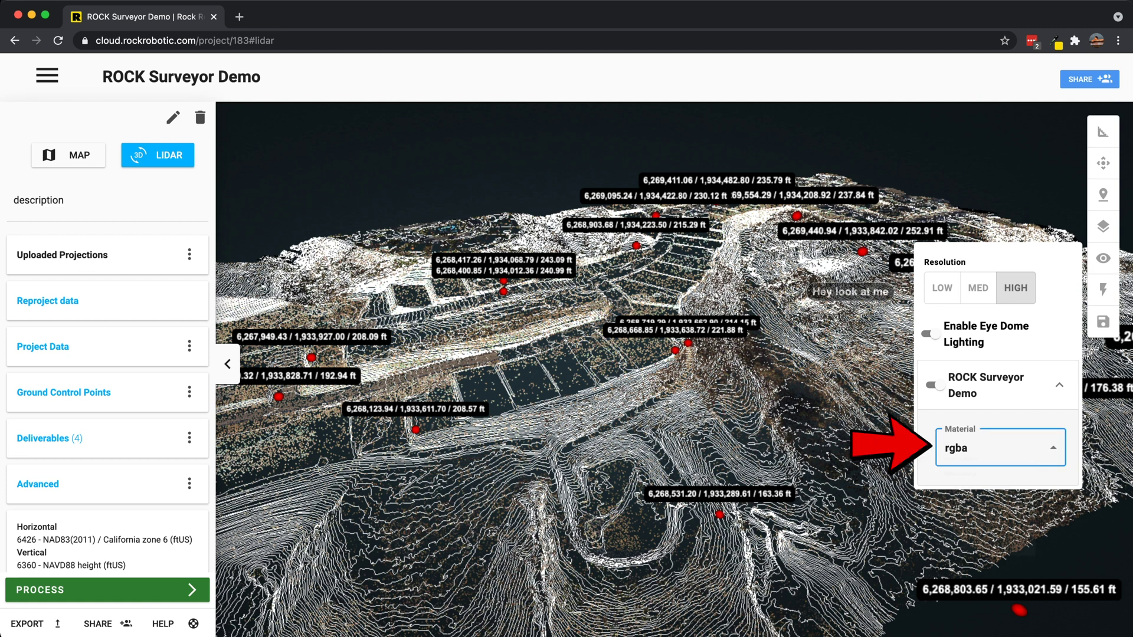
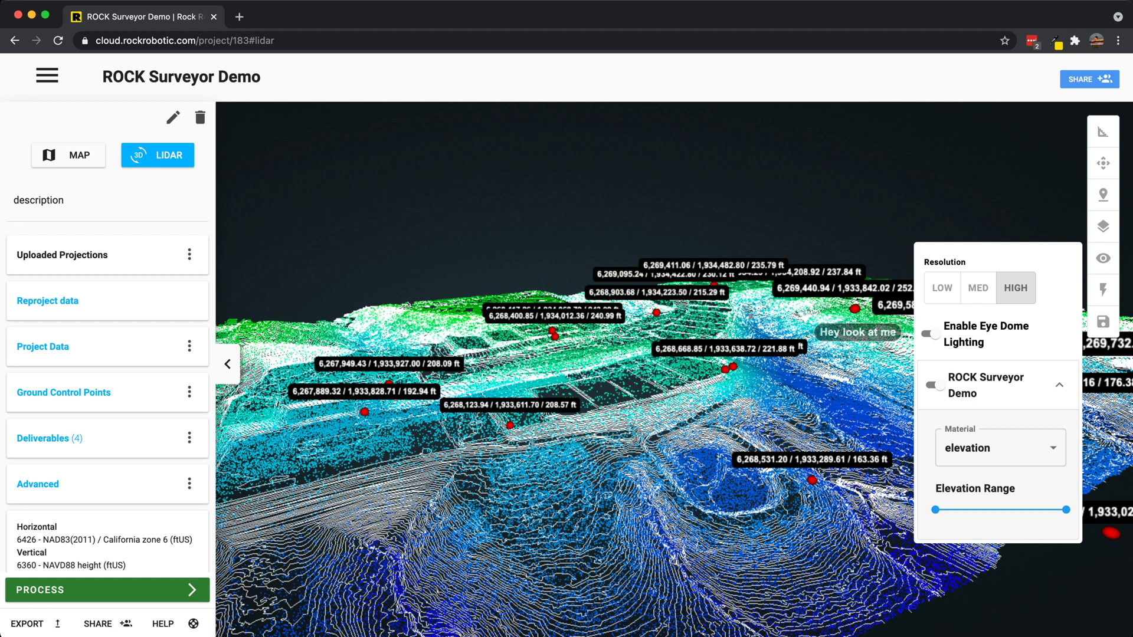
Cap the elevation range at 406, and color the point cloud by intensity gradient with its range's upper limit reduced below 129.
left_click_drag(1065, 510, 1040, 510)
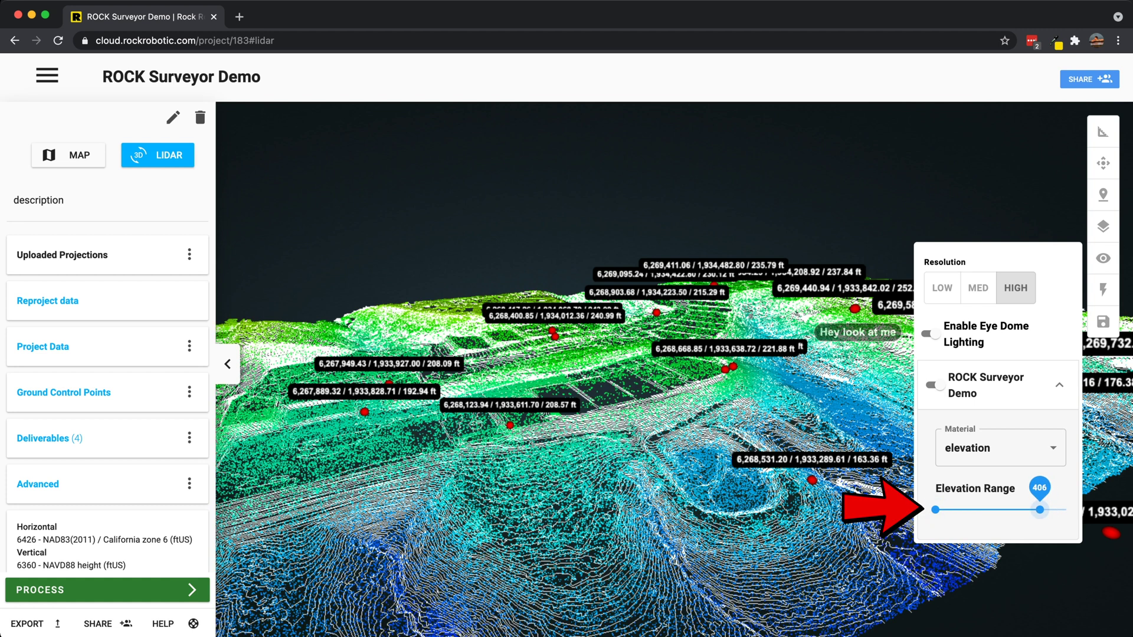
left_click(1001, 458)
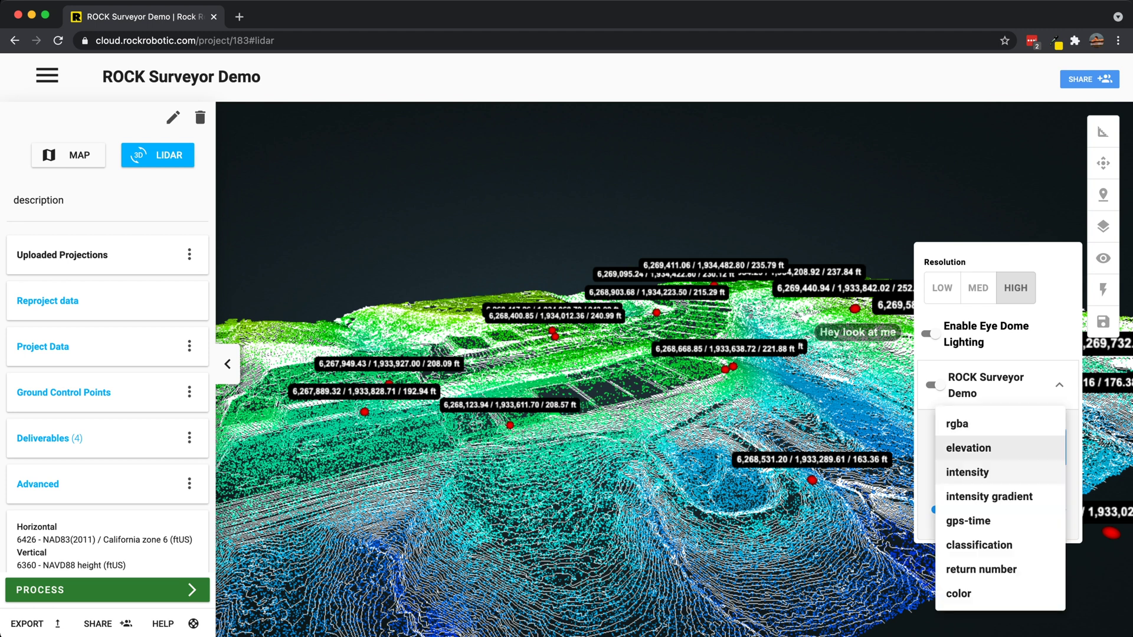
left_click(989, 496)
left_click_drag(1065, 509, 1001, 509)
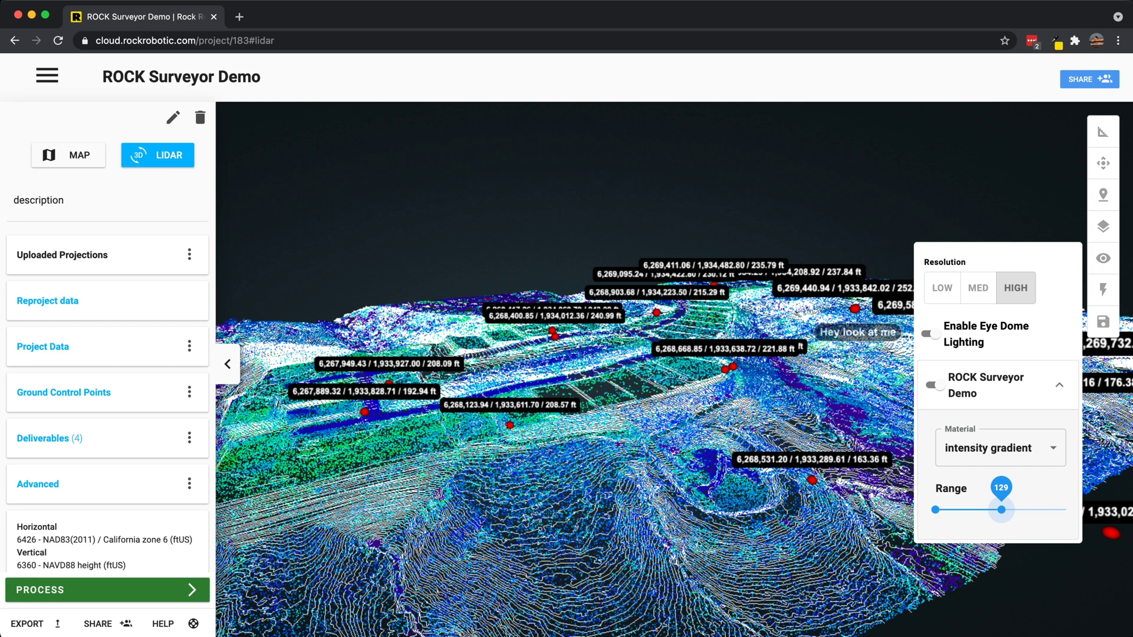
left_click_drag(1001, 510, 988, 509)
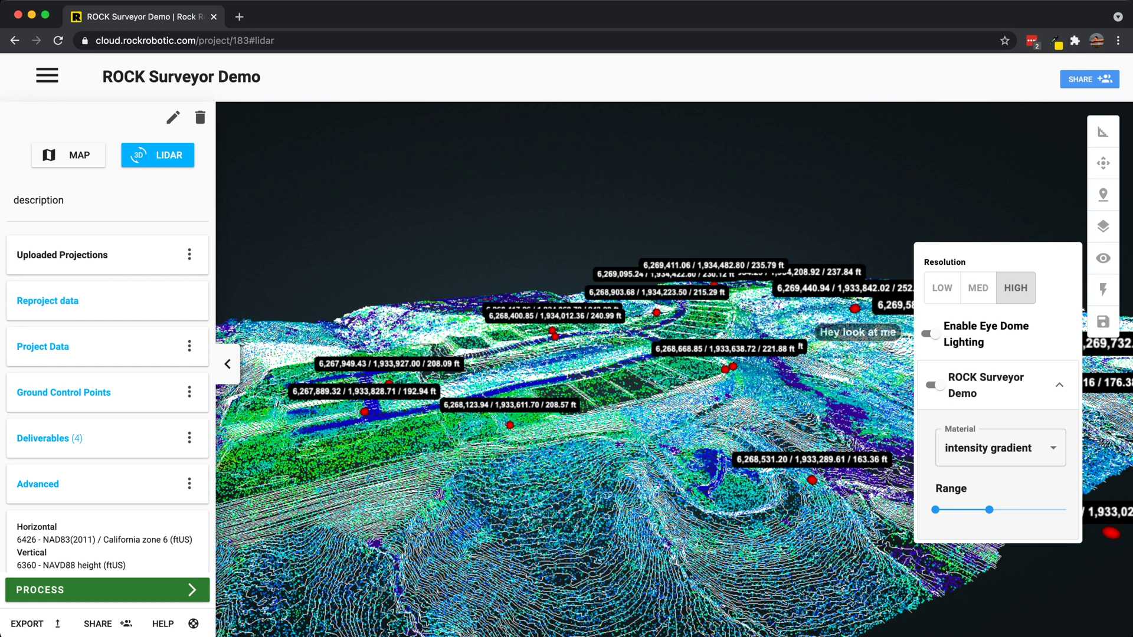
left_click_drag(560, 378, 584, 430)
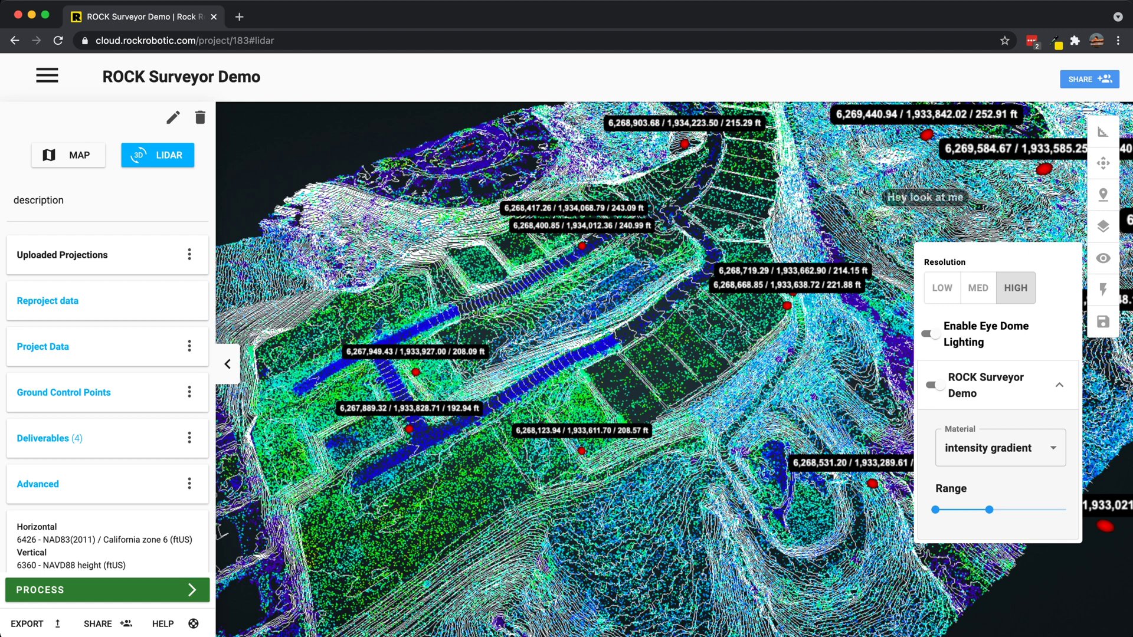
Color the point cloud by gps-time, sweep the upper GPS Time limit down and partway back up, and switch the material to classification.
left_click(1001, 456)
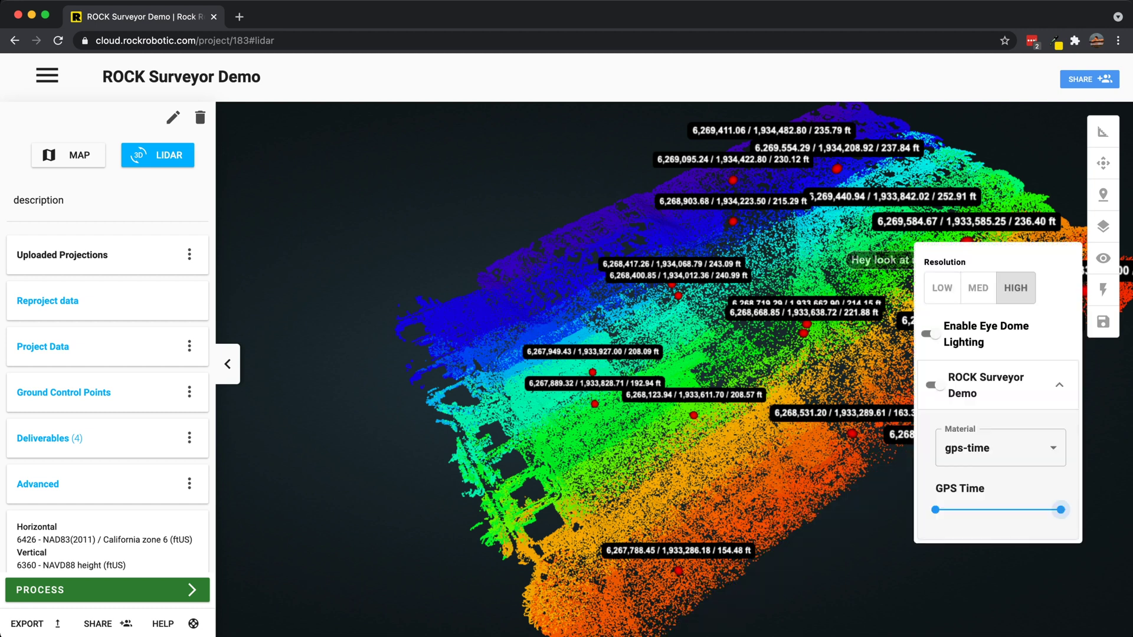
left_click_drag(1065, 510, 1047, 510)
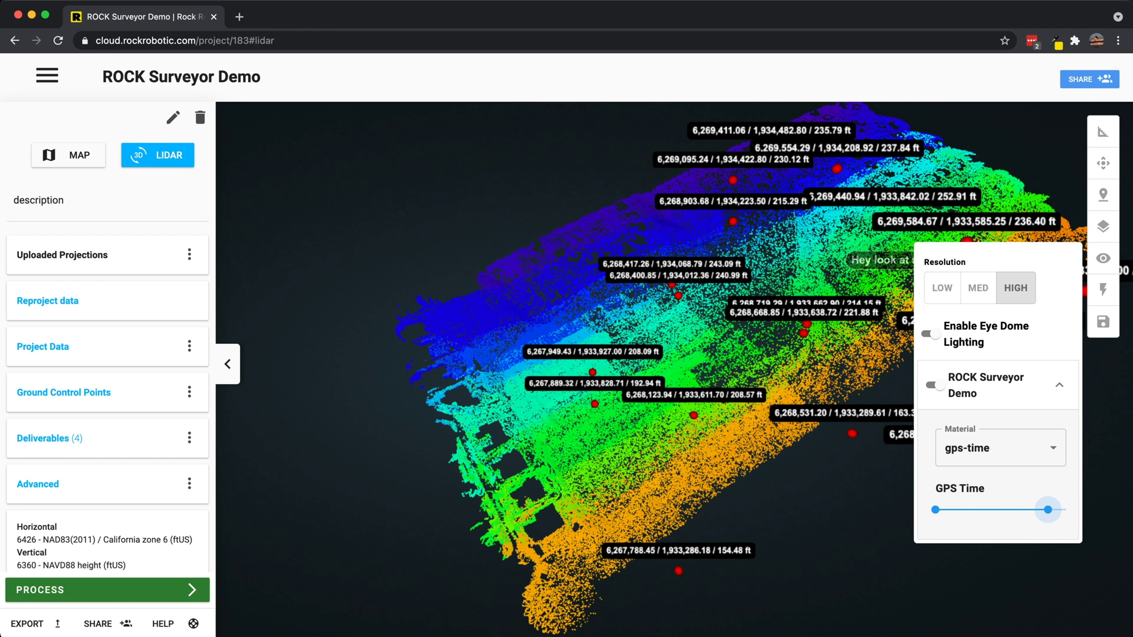
left_click_drag(1047, 510, 943, 510)
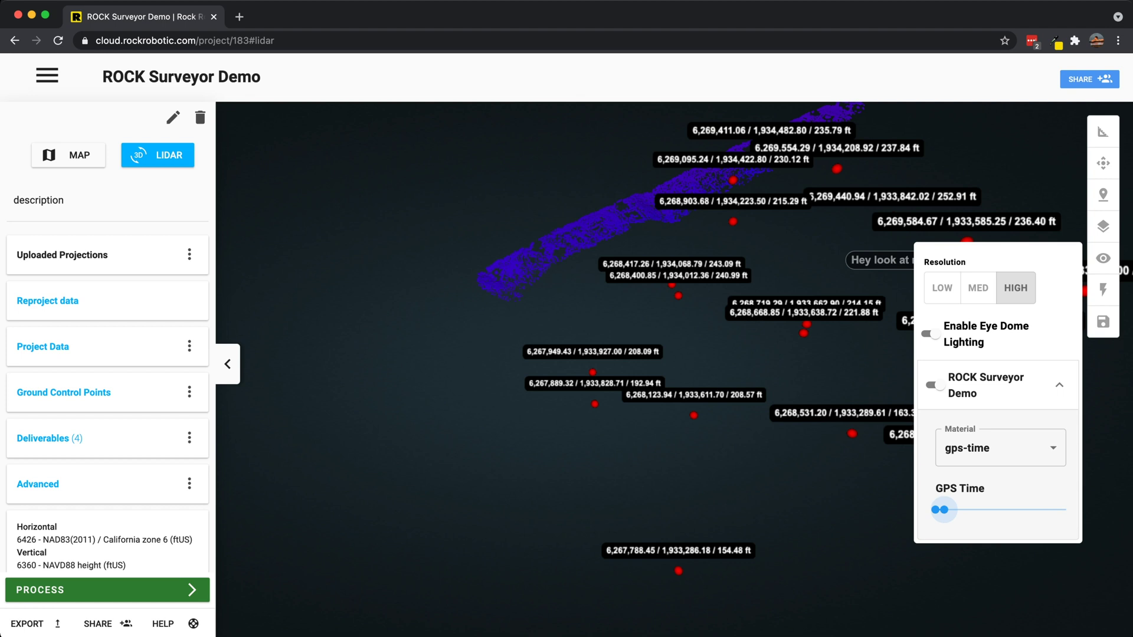
left_click_drag(943, 510, 1035, 509)
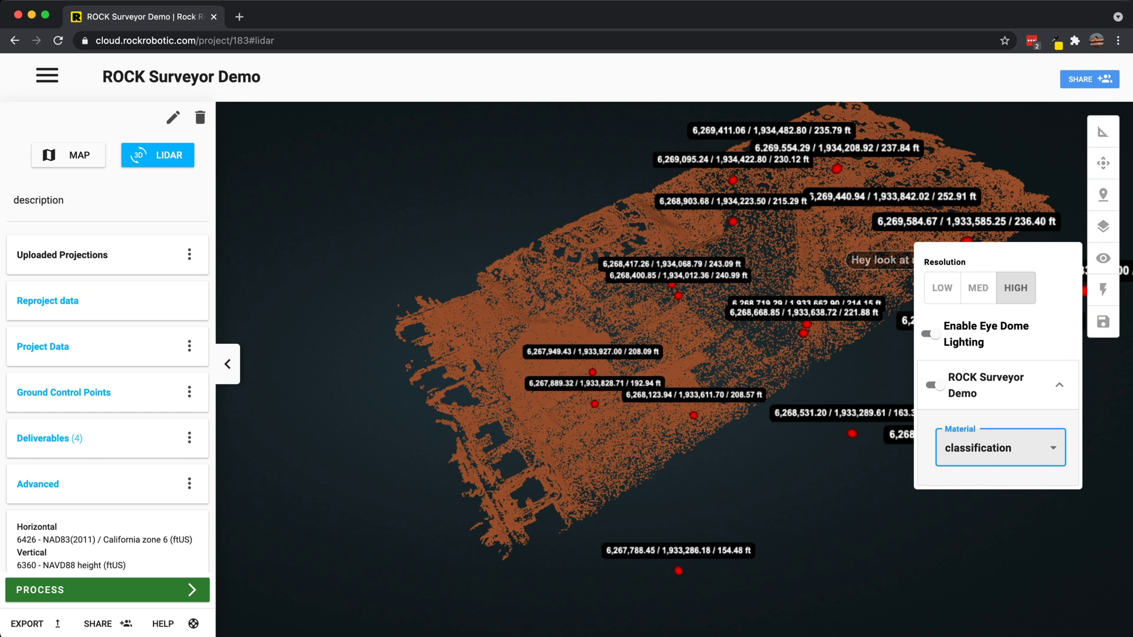
Set the point cloud's material to return number for inspection, and change it to color.
left_click(1000, 448)
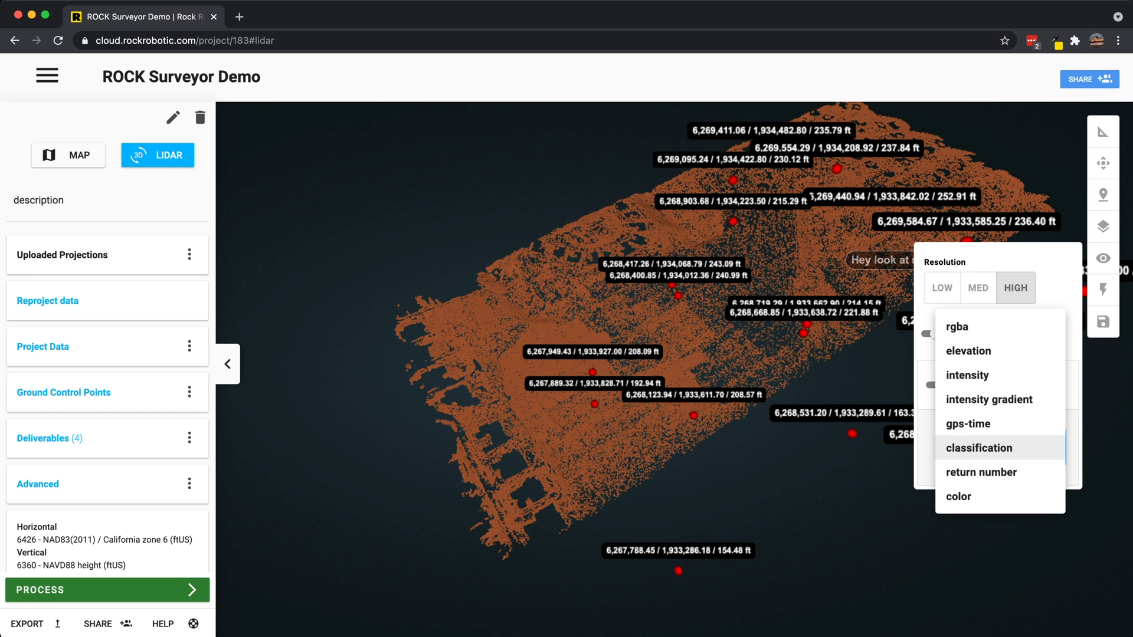
key("Down")
key("Return")
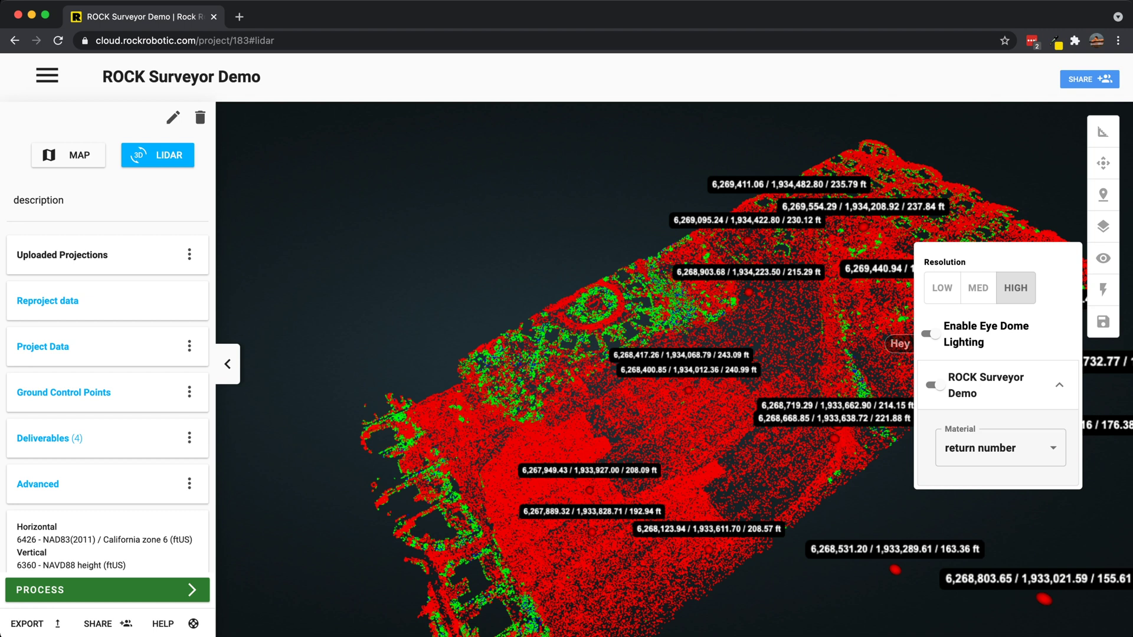
scroll(695, 321, "up", 10)
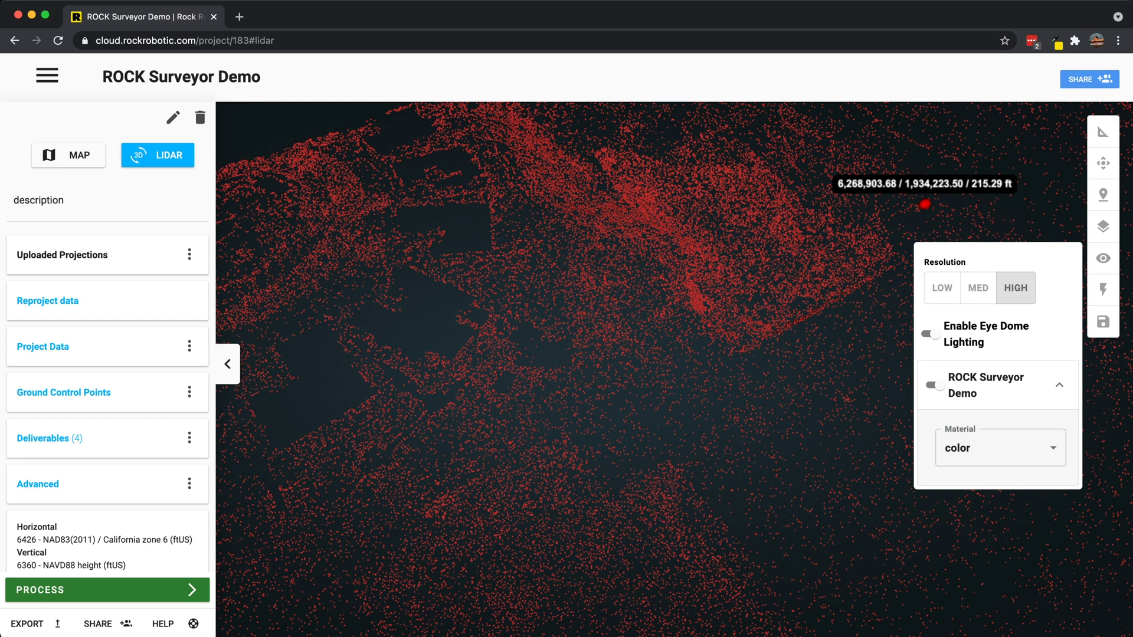
Close the view settings and simulate flooding on the point cloud with the water level set to 205.
left_click(1102, 258)
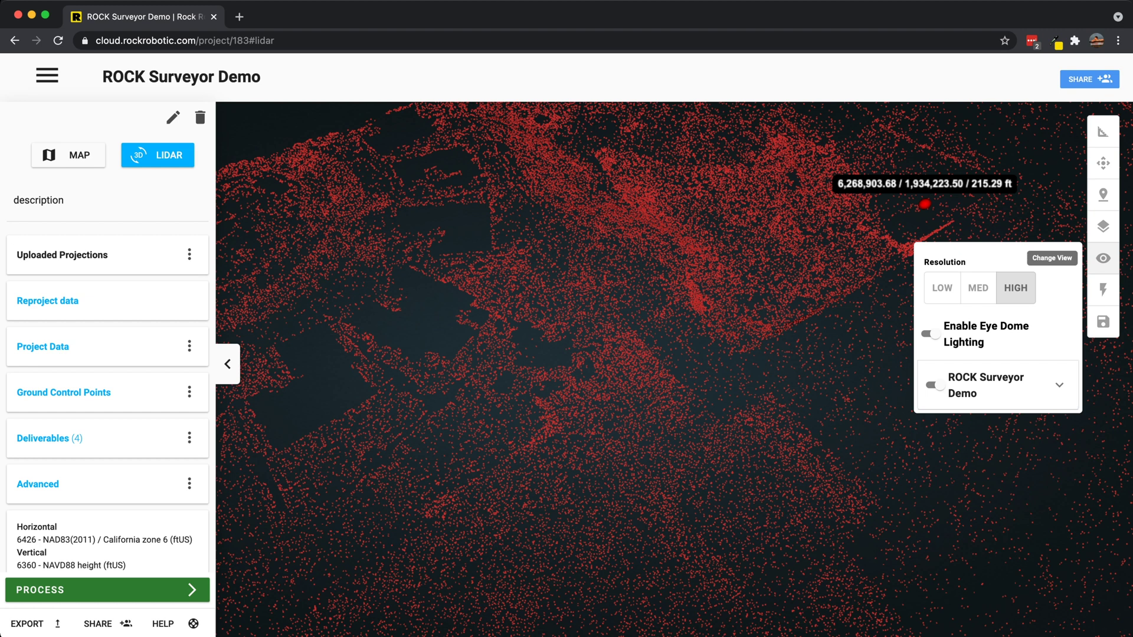
left_click(1103, 289)
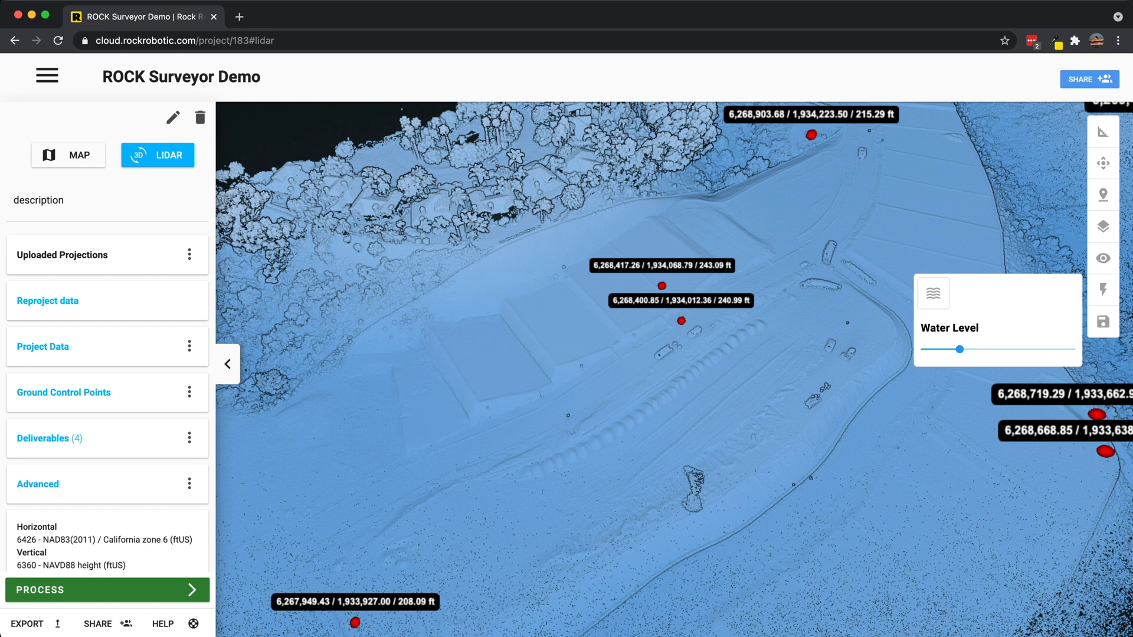
left_click_drag(959, 350, 972, 349)
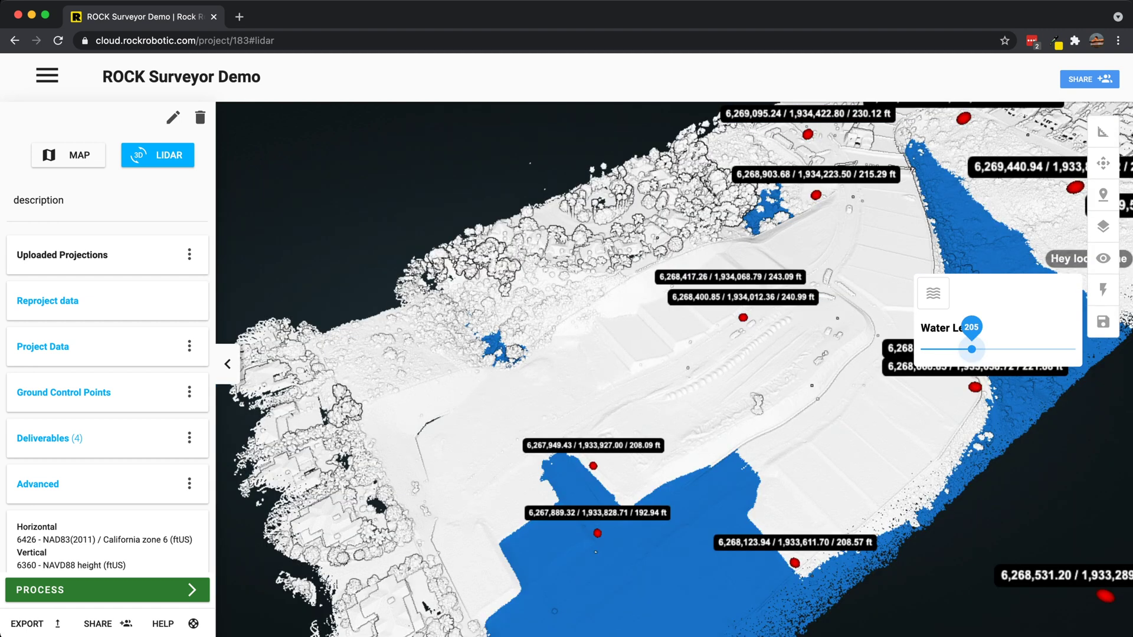